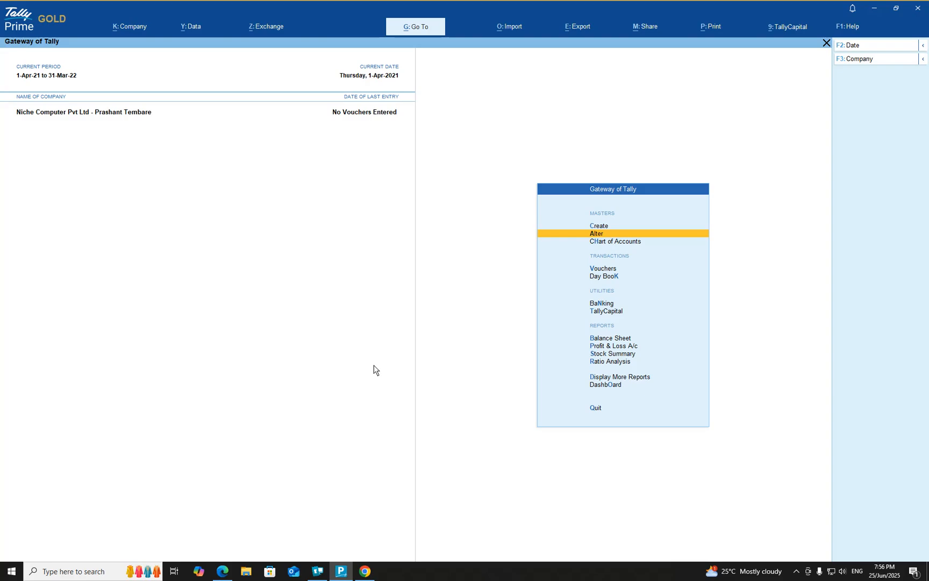
Open the list of existing employee groups for alteration from the payroll masters
{"action": "key", "text": "Up"}
{"action": "key", "text": "Down"}
{"action": "key", "text": "Down"}
{"action": "key", "text": "Up"}
{"action": "key", "text": "Up"}
{"action": "key", "text": "Down"}
{"action": "key", "text": "Return"}
{"action": "key", "text": "Down"}
{"action": "key", "text": "Down"}
{"action": "key", "text": "Down"}
{"action": "key", "text": "Down"}
{"action": "key", "text": "Down"}
{"action": "key", "text": "Down"}
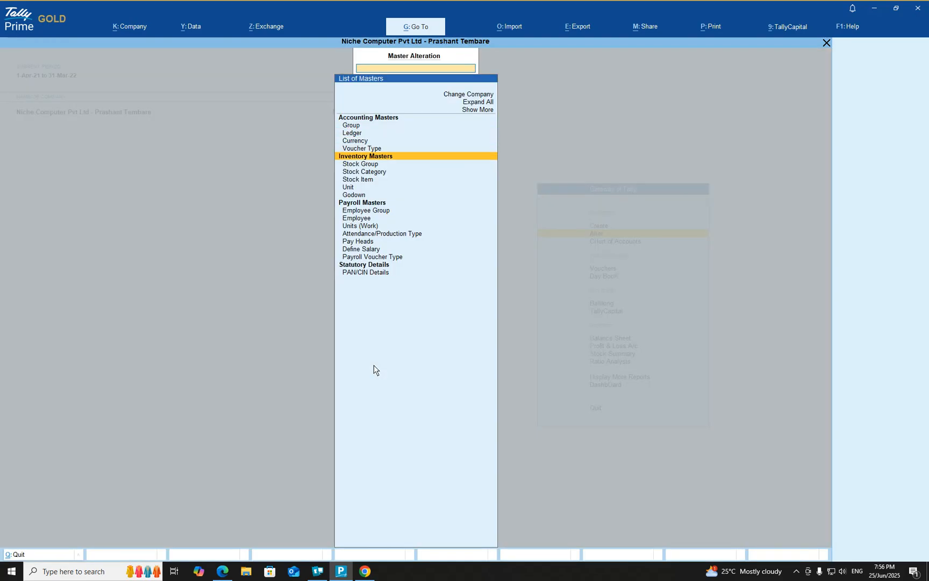
{"action": "key", "text": "Down"}
{"action": "key", "text": "Down"}
{"action": "key", "text": "Down"}
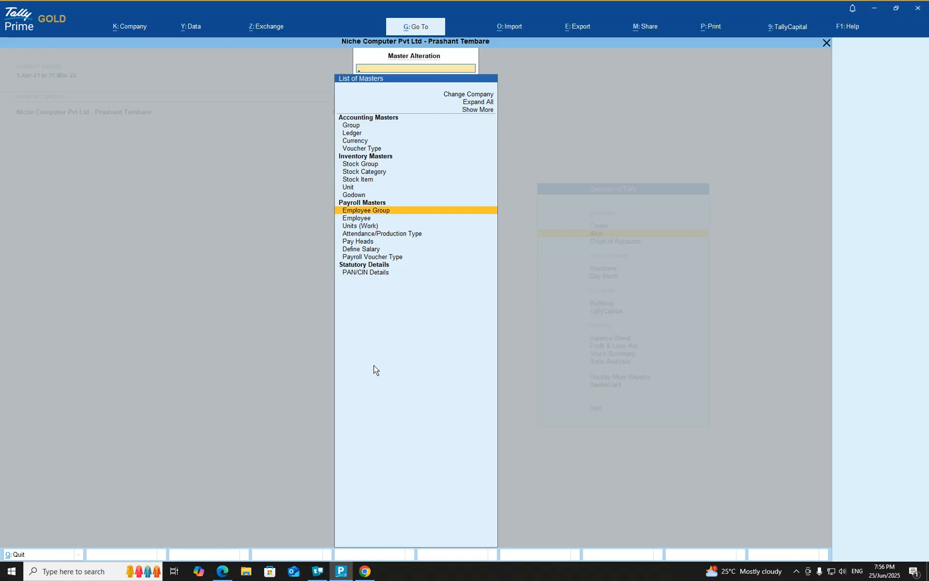
{"action": "key", "text": "Return"}
Open the ACCOUNTS employee group for alteration
{"action": "key", "text": "Down"}
{"action": "key", "text": "Down"}
{"action": "key", "text": "Up"}
{"action": "key", "text": "Up"}
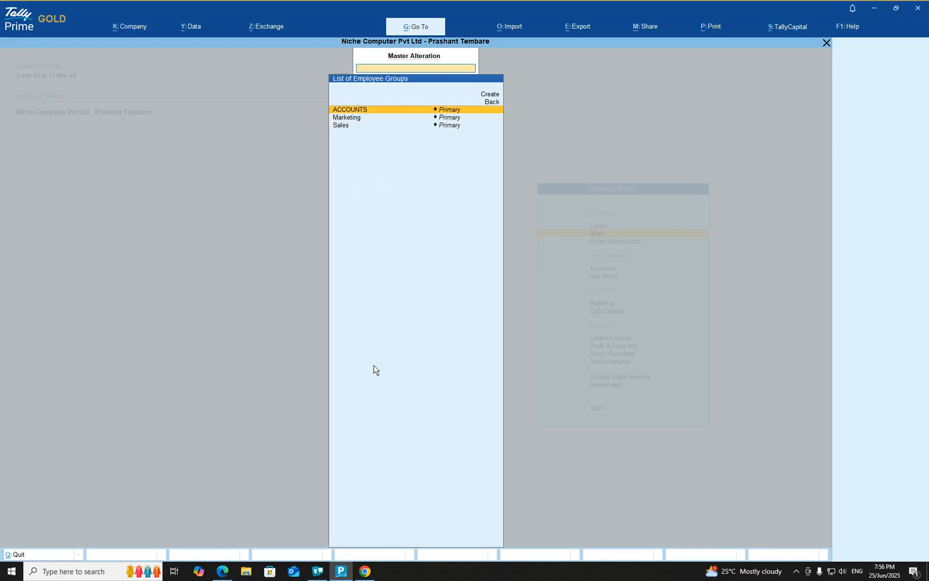
{"action": "key", "text": "Down"}
{"action": "key", "text": "Down"}
{"action": "key", "text": "Up"}
{"action": "key", "text": "Up"}
{"action": "key", "text": "Down"}
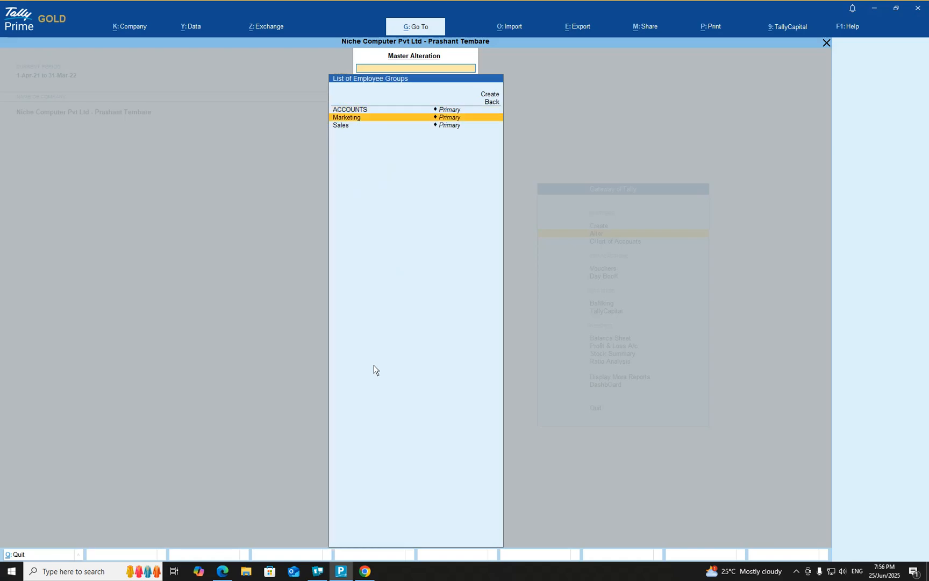
{"action": "key", "text": "Up"}
{"action": "key", "text": "Down"}
{"action": "key", "text": "Down"}
{"action": "key", "text": "Up"}
{"action": "key", "text": "Up"}
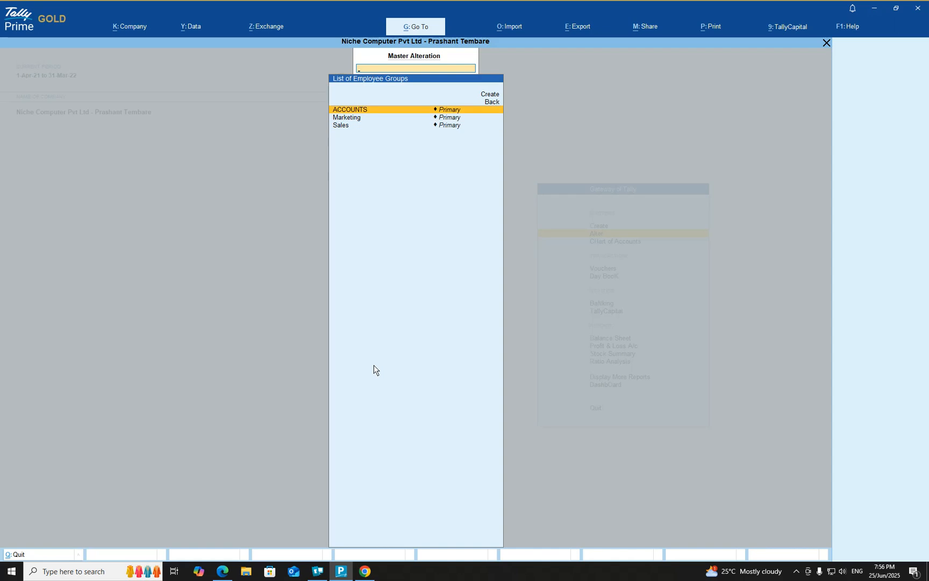
{"action": "key", "text": "Return"}
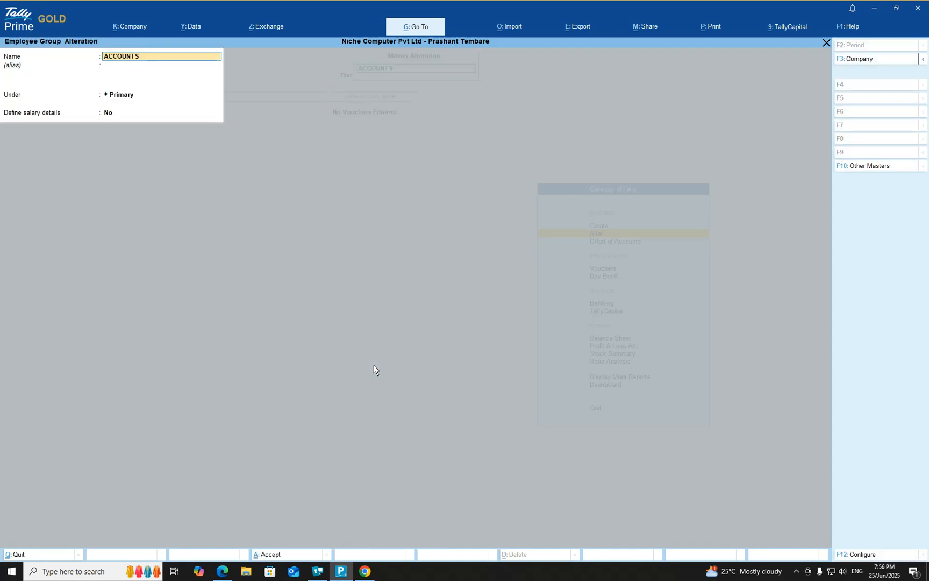
Set Define salary details to Yes for the ACCOUNTS group, keeping its name and parent group, and open its salary details
{"action": "key", "text": "Return"}
{"action": "key", "text": "Return"}
{"action": "key", "text": "Return"}
{"action": "type", "text": "yes"}
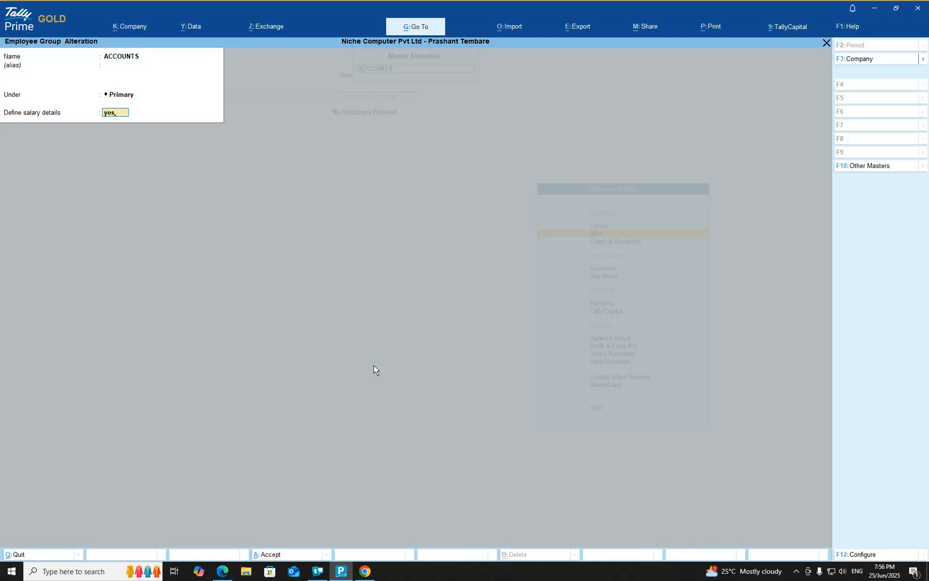
{"action": "key", "text": "Return"}
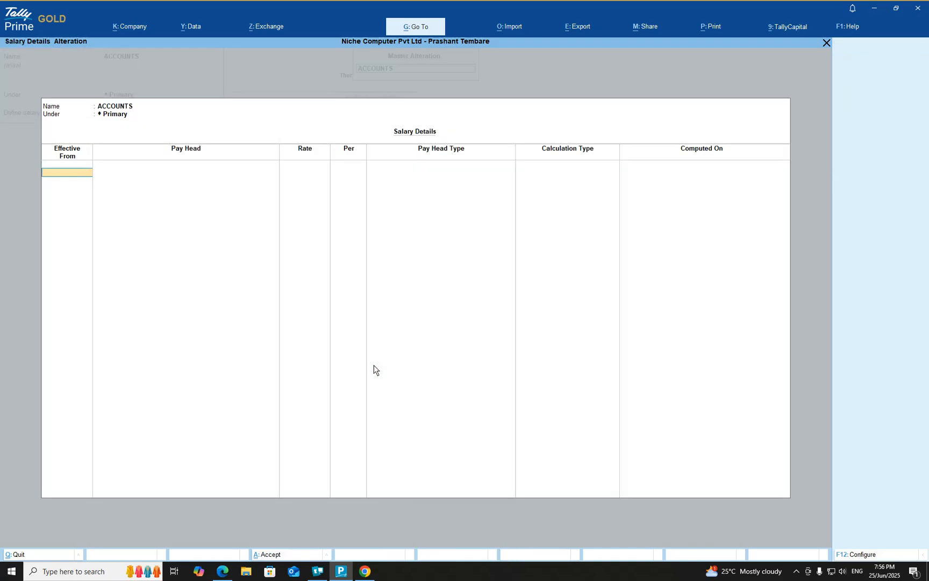
Set the salary details effective from 1-Apr-21 and add the Basic Salary pay head at a rate of 15,000
{"action": "type", "text": "1.4.2021"}
{"action": "key", "text": "Return"}
{"action": "key", "text": "Down"}
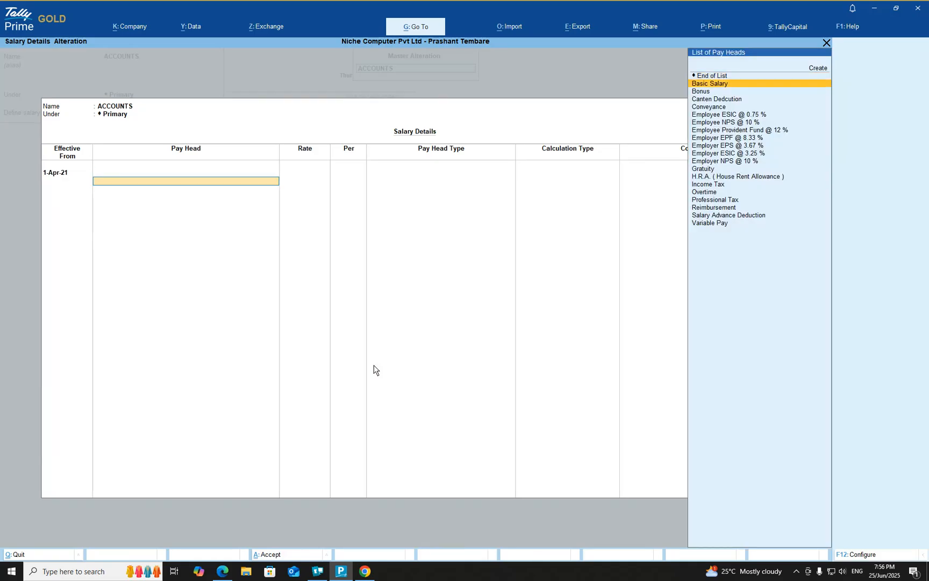
{"action": "key", "text": "Return"}
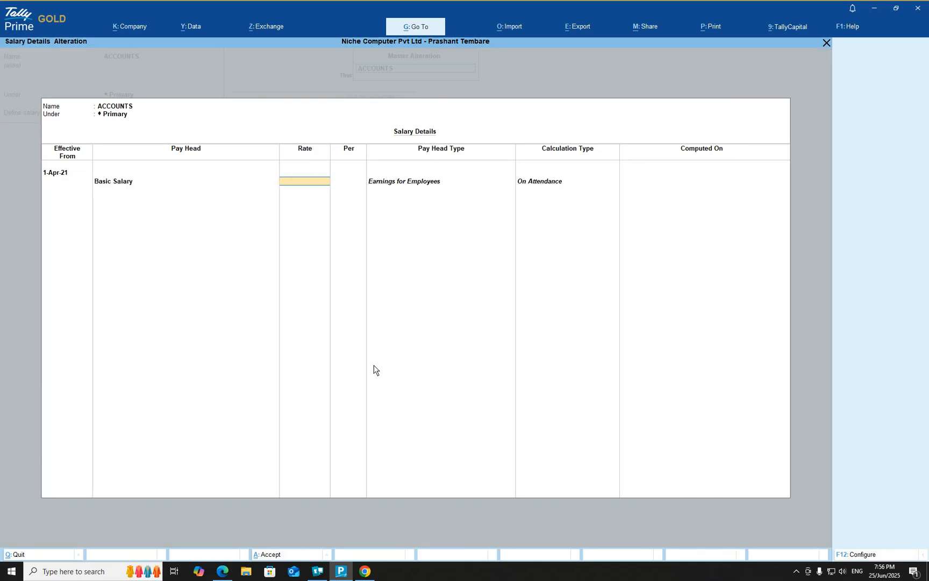
{"action": "type", "text": "15,000"}
{"action": "key", "text": "Return"}
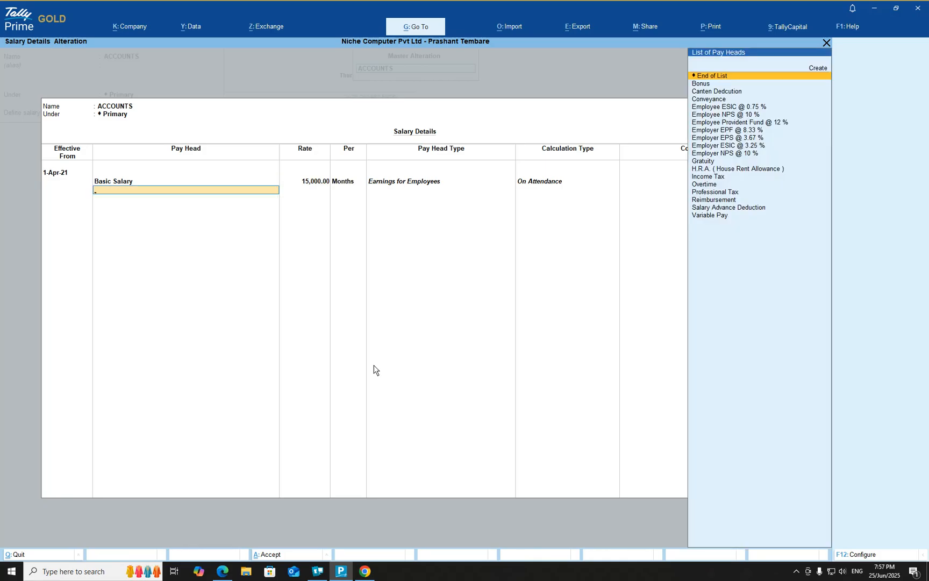
Add the H.R.A. ( House Rent Allowance ) and Conveyance pay heads below Basic Salary
{"action": "key", "text": "Down"}
{"action": "key", "text": "Down"}
{"action": "key", "text": "Down"}
{"action": "key", "text": "Down"}
{"action": "key", "text": "Down"}
{"action": "key", "text": "Down"}
{"action": "key", "text": "Down"}
{"action": "key", "text": "Down"}
{"action": "key", "text": "Down"}
{"action": "key", "text": "Down"}
{"action": "key", "text": "Down"}
{"action": "key", "text": "Down"}
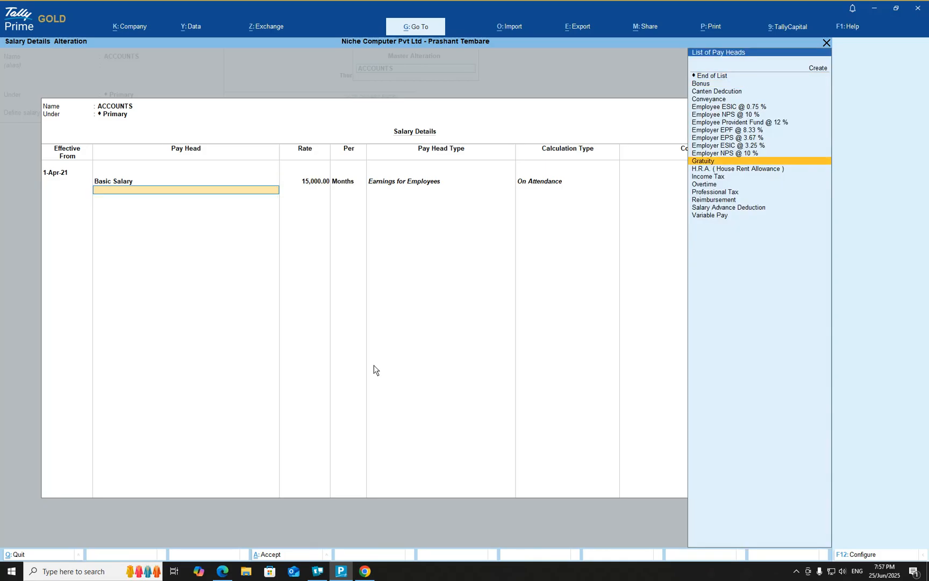
{"action": "key", "text": "Return"}
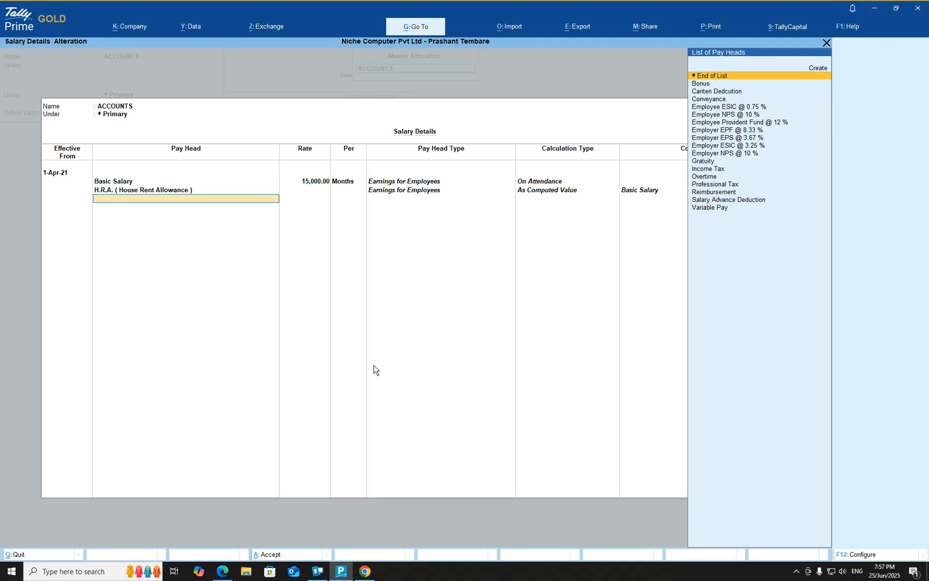
{"action": "key", "text": "Down"}
{"action": "key", "text": "Down"}
{"action": "key", "text": "Down"}
{"action": "key", "text": "Return"}
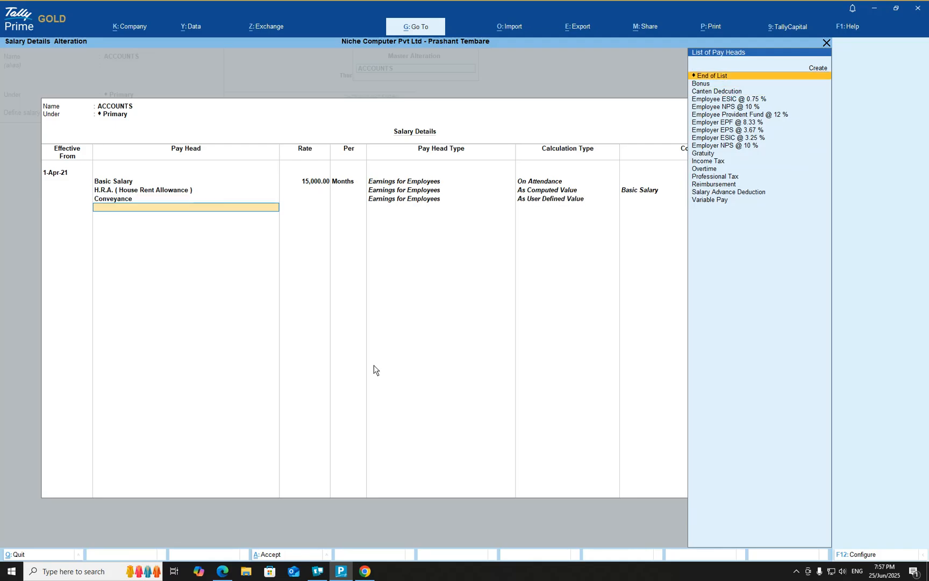
Add the Bonus pay head to the salary details below Conveyance
{"action": "key", "text": "Down"}
{"action": "key", "text": "Down"}
{"action": "key", "text": "Down"}
{"action": "key", "text": "Down"}
{"action": "key", "text": "Down"}
{"action": "key", "text": "Down"}
{"action": "key", "text": "Down"}
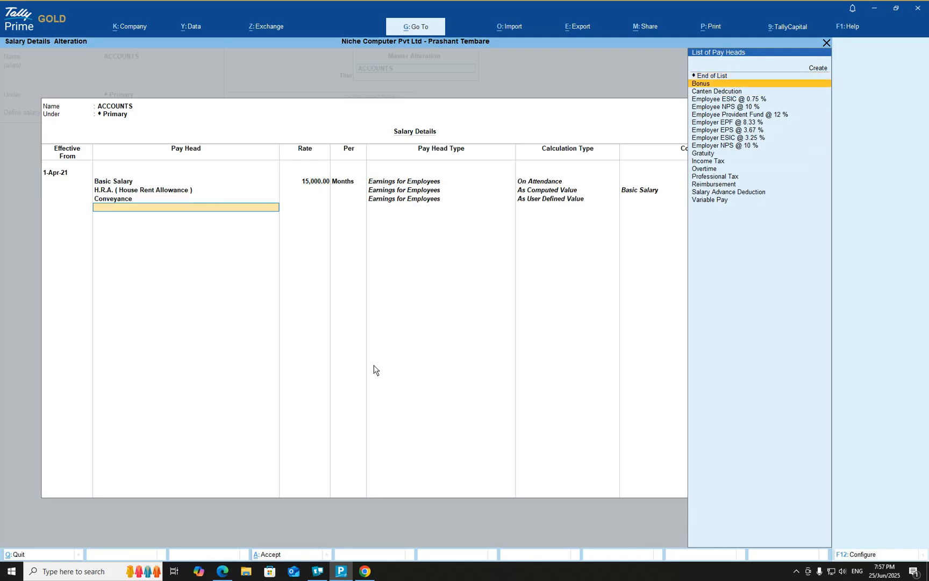
{"action": "key", "text": "Up"}
{"action": "key", "text": "Up"}
{"action": "key", "text": "Up"}
{"action": "key", "text": "Up"}
{"action": "key", "text": "Up"}
{"action": "key", "text": "Up"}
{"action": "key", "text": "Return"}
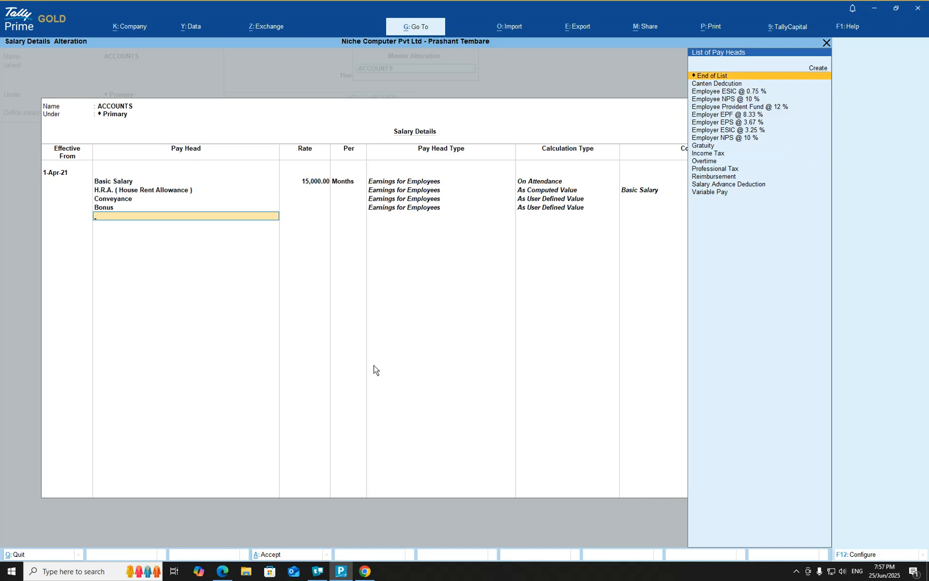
Add the Canten Dedcution pay head to the salary details below Bonus
{"action": "key", "text": "Down"}
{"action": "key", "text": "Down"}
{"action": "key", "text": "Down"}
{"action": "key", "text": "Down"}
{"action": "key", "text": "Down"}
{"action": "key", "text": "Down"}
{"action": "key", "text": "Down"}
{"action": "key", "text": "Down"}
{"action": "key", "text": "Down"}
{"action": "key", "text": "Down"}
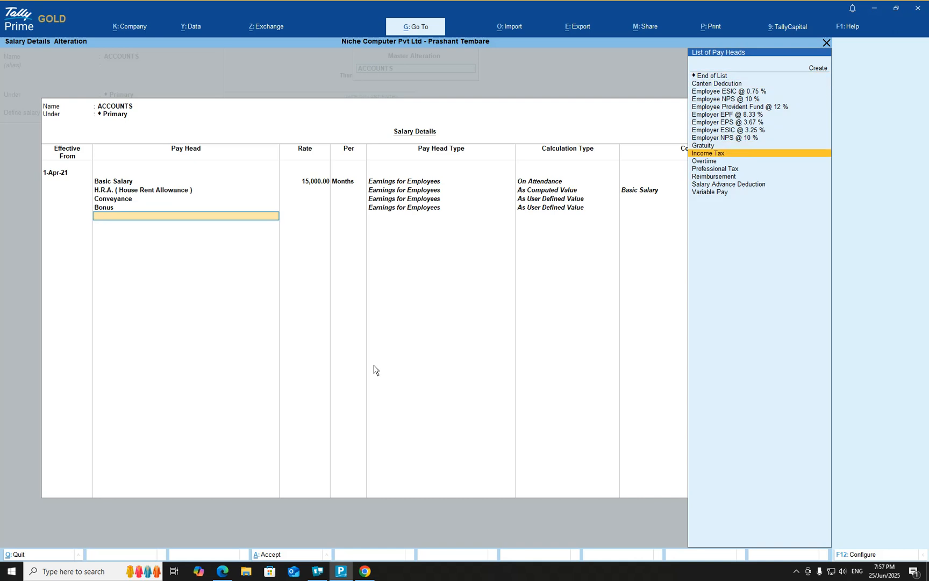
{"action": "key", "text": "Up"}
{"action": "key", "text": "Up"}
{"action": "key", "text": "Up"}
{"action": "key", "text": "Up"}
{"action": "key", "text": "Up"}
{"action": "key", "text": "Up"}
{"action": "key", "text": "Up"}
{"action": "key", "text": "Up"}
{"action": "key", "text": "Up"}
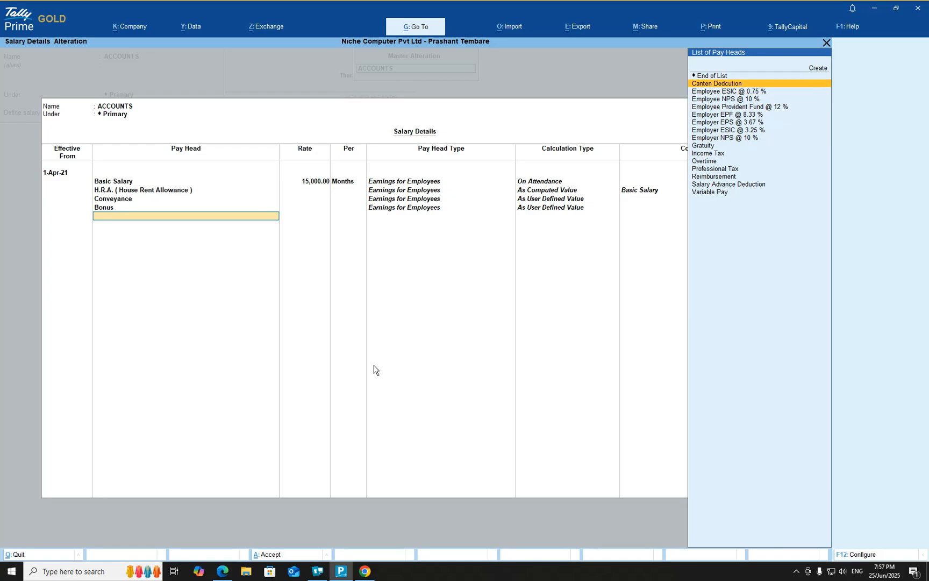
{"action": "key", "text": "Return"}
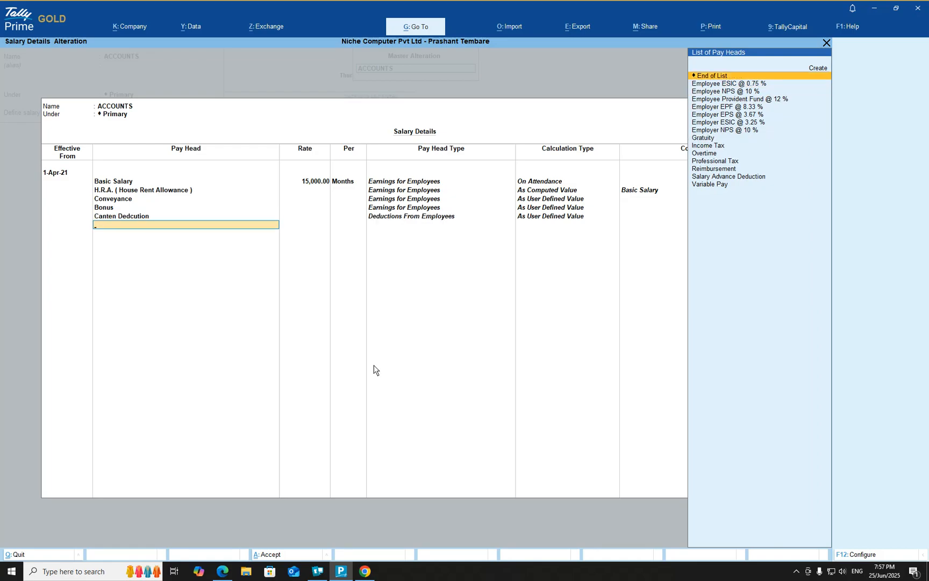
Add the Overtime and Professional Tax pay heads to the ACCOUNTS group's salary details
{"action": "key", "text": "Down"}
{"action": "key", "text": "Down"}
{"action": "key", "text": "Down"}
{"action": "key", "text": "Down"}
{"action": "key", "text": "Down"}
{"action": "key", "text": "Down"}
{"action": "key", "text": "Down"}
{"action": "key", "text": "Down"}
{"action": "key", "text": "Down"}
{"action": "key", "text": "Down"}
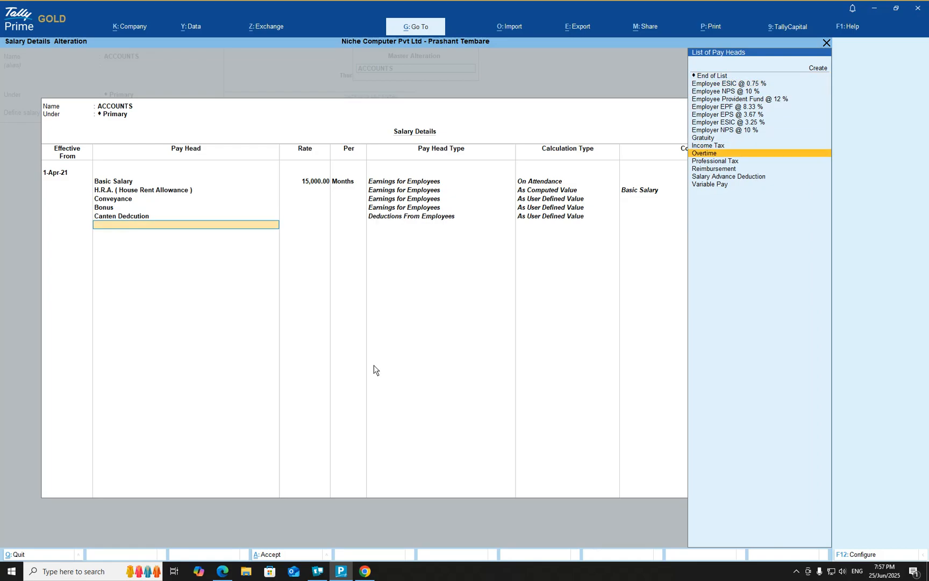
{"action": "key", "text": "Return"}
{"action": "key", "text": "Down"}
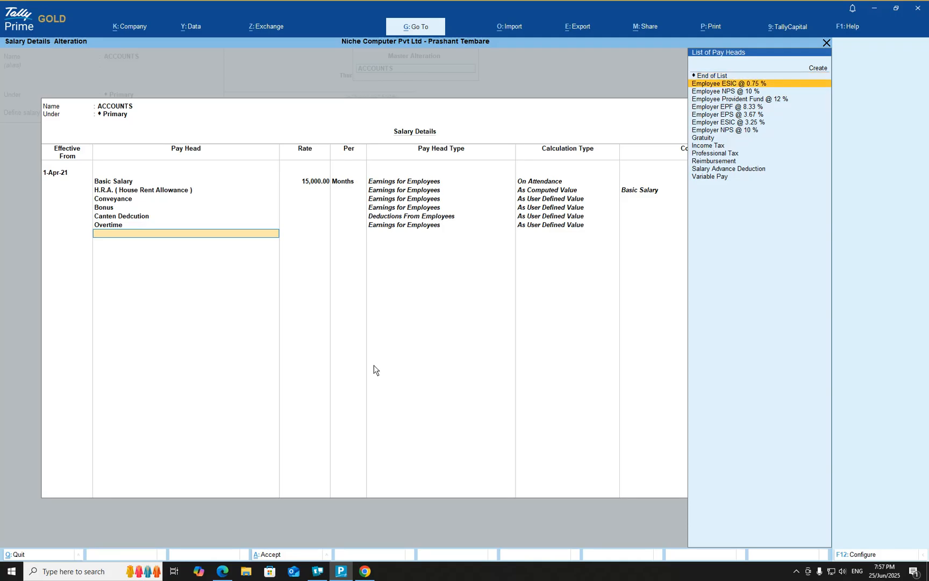
{"action": "key", "text": "Down"}
{"action": "key", "text": "Down"}
{"action": "key", "text": "Down"}
{"action": "key", "text": "Down"}
{"action": "key", "text": "Down"}
{"action": "key", "text": "Down"}
{"action": "key", "text": "Down"}
{"action": "key", "text": "Down"}
{"action": "key", "text": "Down"}
{"action": "key", "text": "Down"}
{"action": "key", "text": "Up"}
{"action": "key", "text": "Return"}
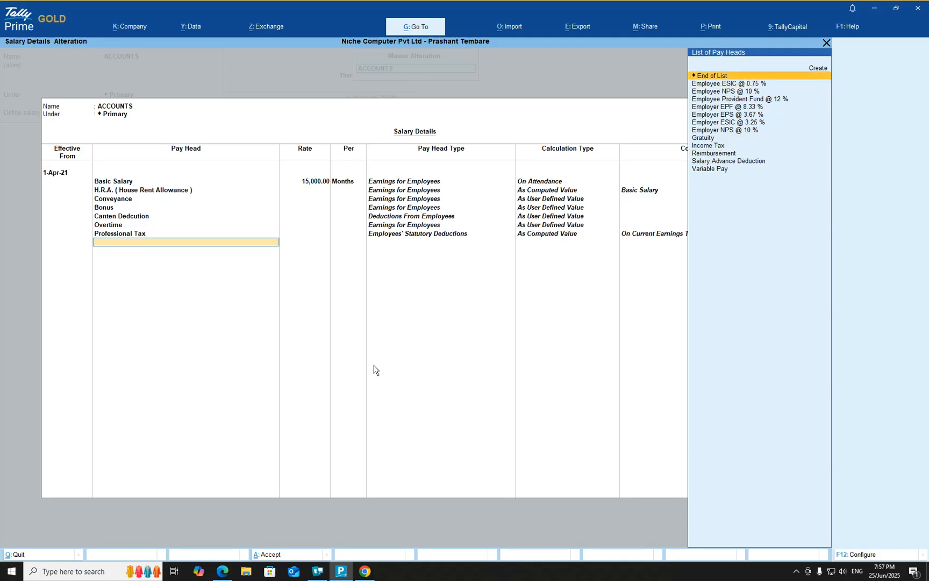
Add the Reimbursement and Variable Pay pay heads to the salary details below Professional Tax
{"action": "key", "text": "Down"}
{"action": "key", "text": "Down"}
{"action": "key", "text": "Down"}
{"action": "key", "text": "Down"}
{"action": "key", "text": "Down"}
{"action": "key", "text": "Down"}
{"action": "key", "text": "Down"}
{"action": "key", "text": "Down"}
{"action": "key", "text": "Down"}
{"action": "key", "text": "Down"}
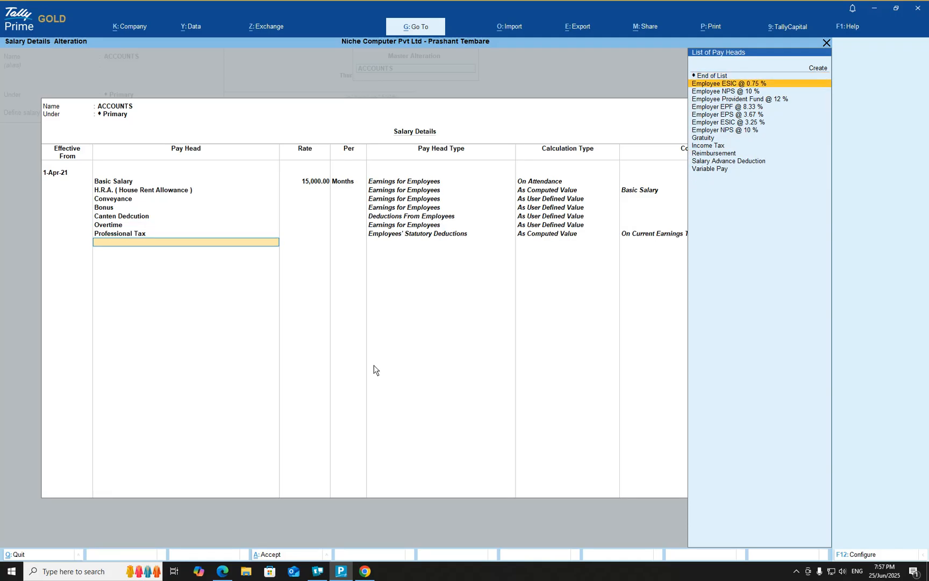
{"action": "key", "text": "Return"}
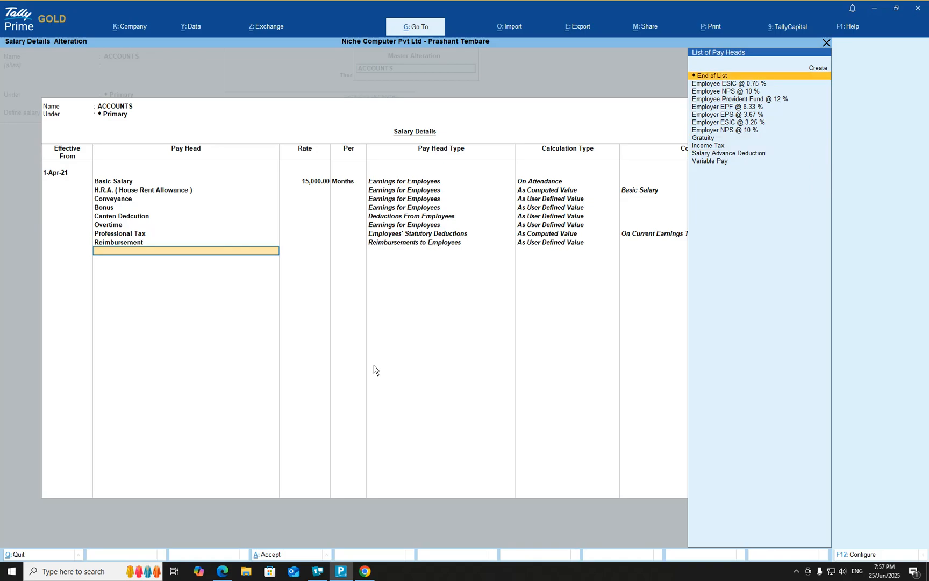
{"action": "key", "text": "Down"}
{"action": "key", "text": "Down"}
{"action": "key", "text": "Down"}
{"action": "key", "text": "Down"}
{"action": "key", "text": "Down"}
{"action": "key", "text": "Down"}
{"action": "key", "text": "Down"}
{"action": "key", "text": "Down"}
{"action": "key", "text": "Down"}
{"action": "key", "text": "Down"}
{"action": "key", "text": "Down"}
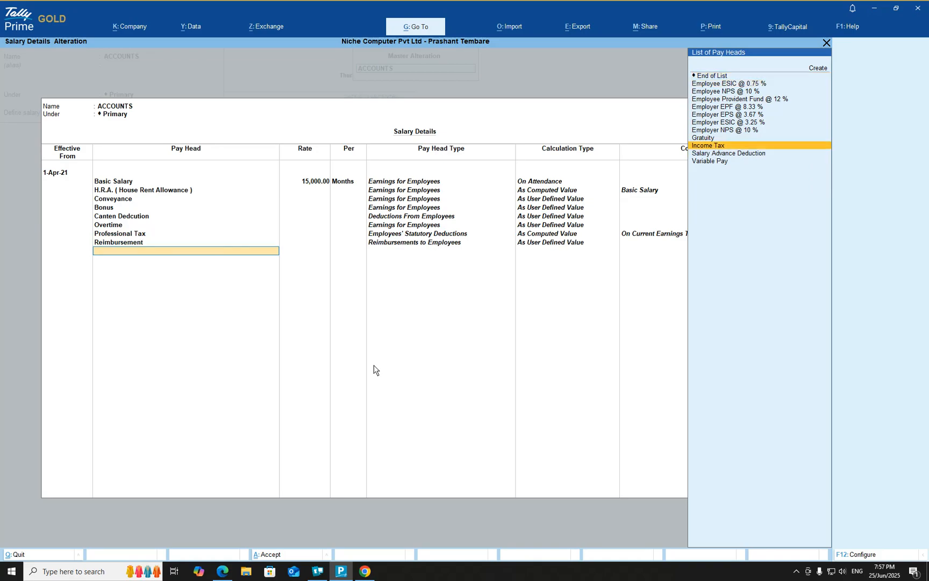
{"action": "key", "text": "Return"}
Add the Gratuity and Salary Advance Deduction pay heads to the salary details below Variable Pay
{"action": "key", "text": "Down"}
{"action": "key", "text": "Down"}
{"action": "key", "text": "Down"}
{"action": "key", "text": "Down"}
{"action": "key", "text": "Down"}
{"action": "key", "text": "Down"}
{"action": "key", "text": "Down"}
{"action": "key", "text": "Down"}
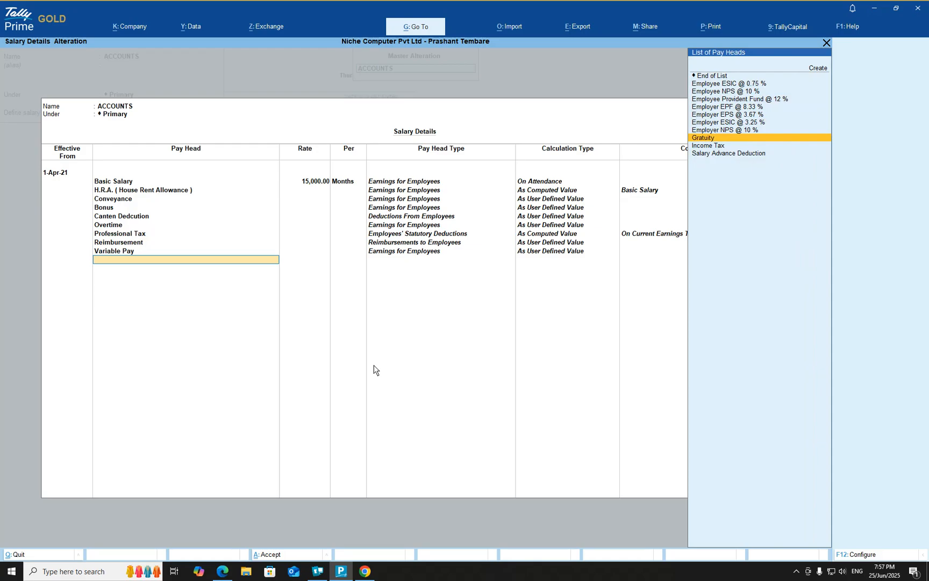
{"action": "key", "text": "Return"}
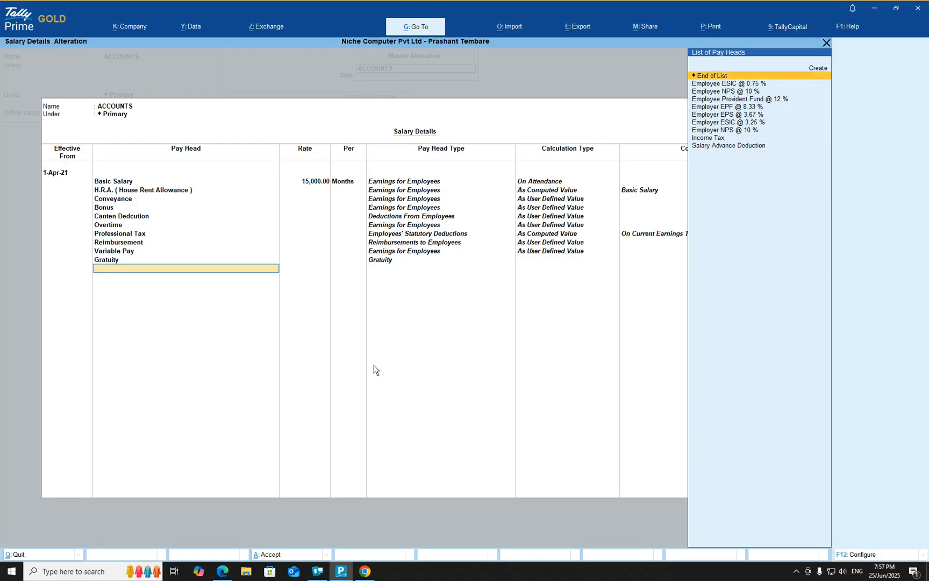
{"action": "key", "text": "Down"}
{"action": "key", "text": "Down"}
{"action": "key", "text": "Down"}
{"action": "key", "text": "Down"}
{"action": "key", "text": "Down"}
{"action": "key", "text": "Down"}
{"action": "key", "text": "Down"}
{"action": "key", "text": "Down"}
{"action": "key", "text": "Down"}
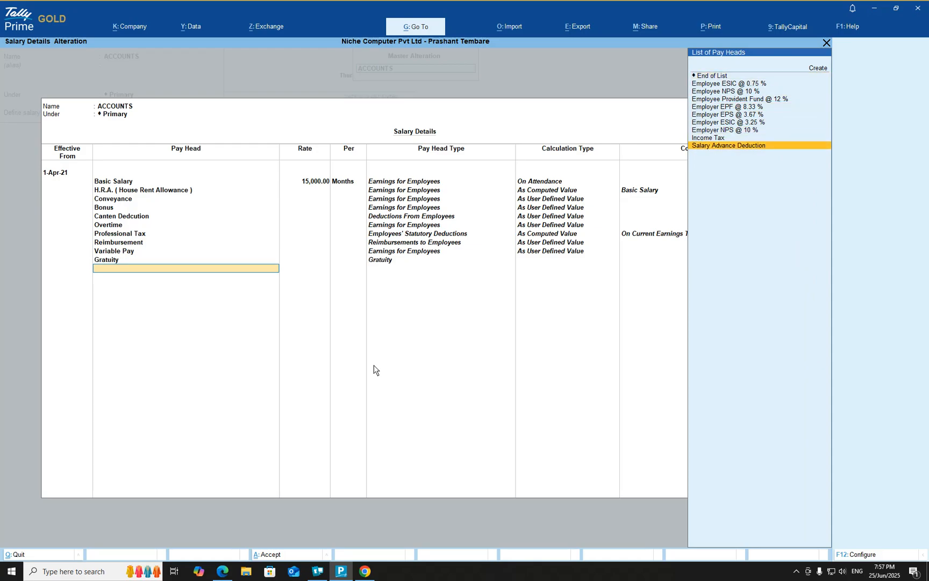
{"action": "key", "text": "Return"}
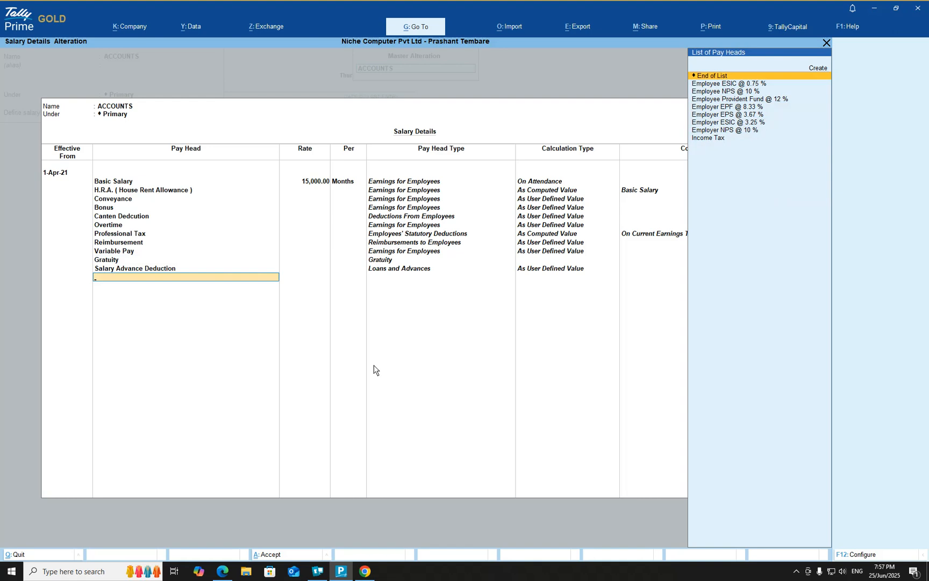
Add the Employee Provident Fund @ 12 % and Employee ESIC @ 0.75 % pay heads to the salary details
{"action": "key", "text": "Down"}
{"action": "key", "text": "Down"}
{"action": "key", "text": "Down"}
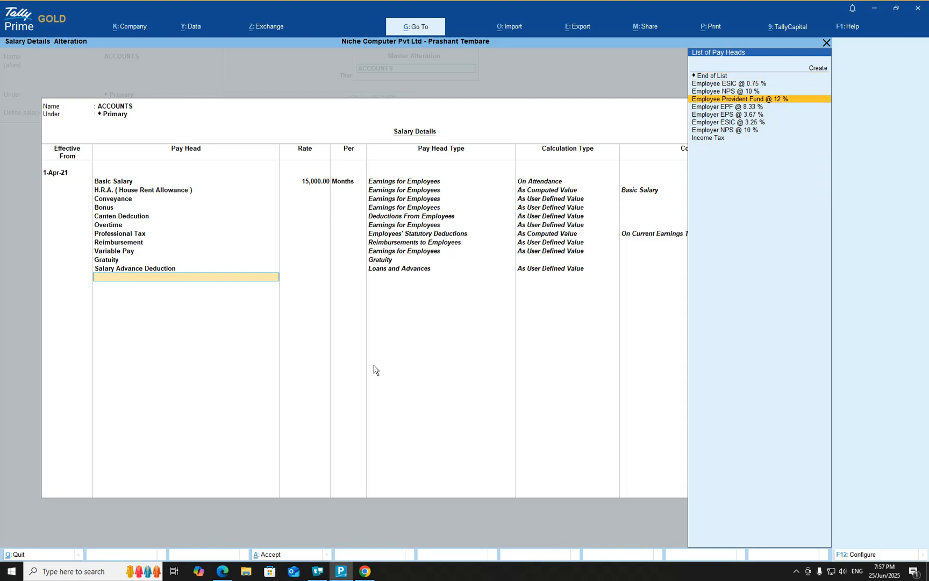
{"action": "key", "text": "Return"}
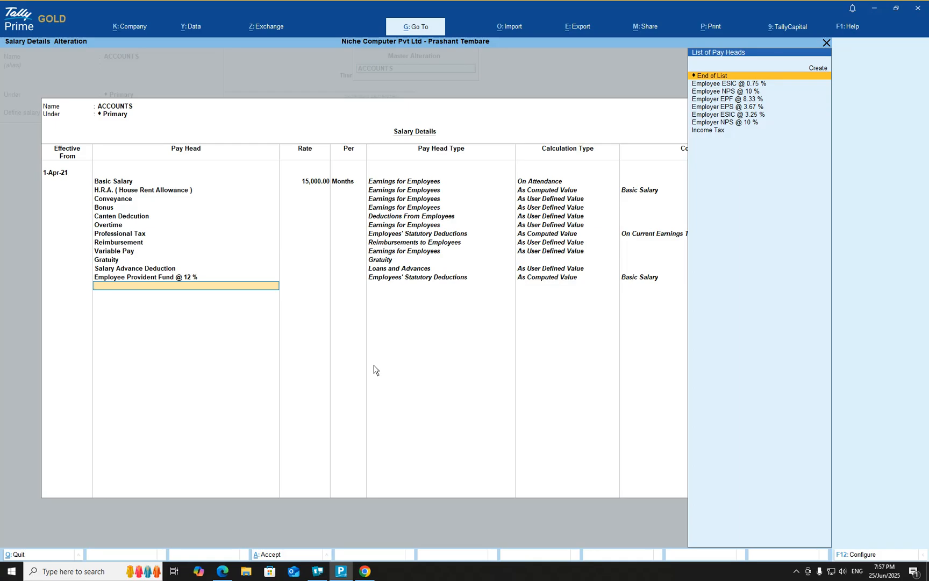
{"action": "key", "text": "Down"}
{"action": "key", "text": "Down"}
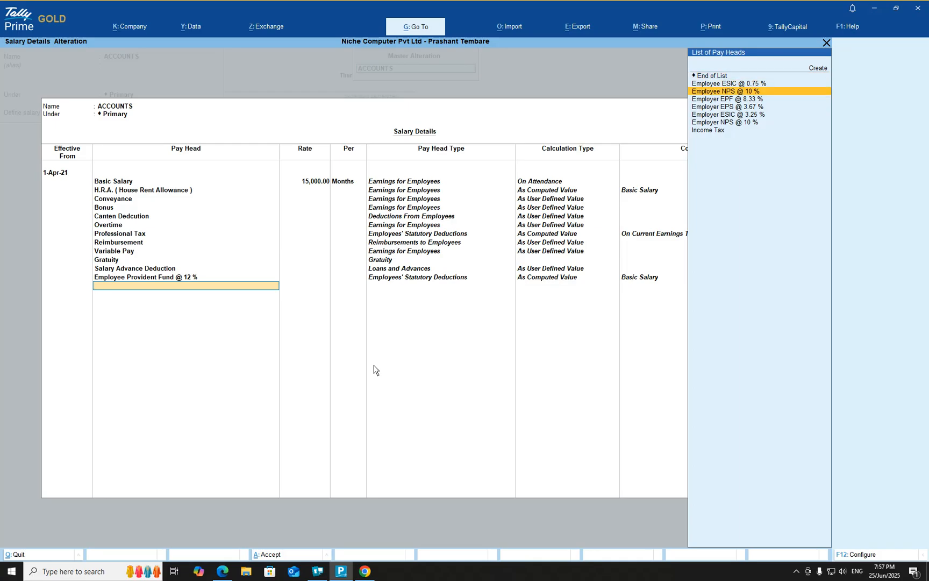
{"action": "key", "text": "Up"}
{"action": "key", "text": "Return"}
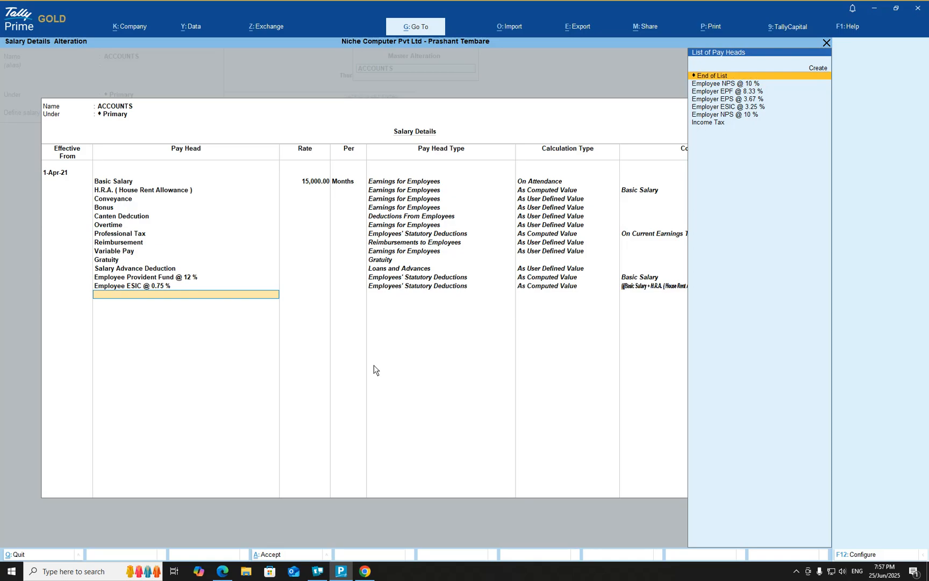
Add the Employee NPS @ 10 % and Income Tax pay heads to the ACCOUNTS group's salary details
{"action": "key", "text": "Down"}
{"action": "key", "text": "Down"}
{"action": "key", "text": "Down"}
{"action": "key", "text": "Down"}
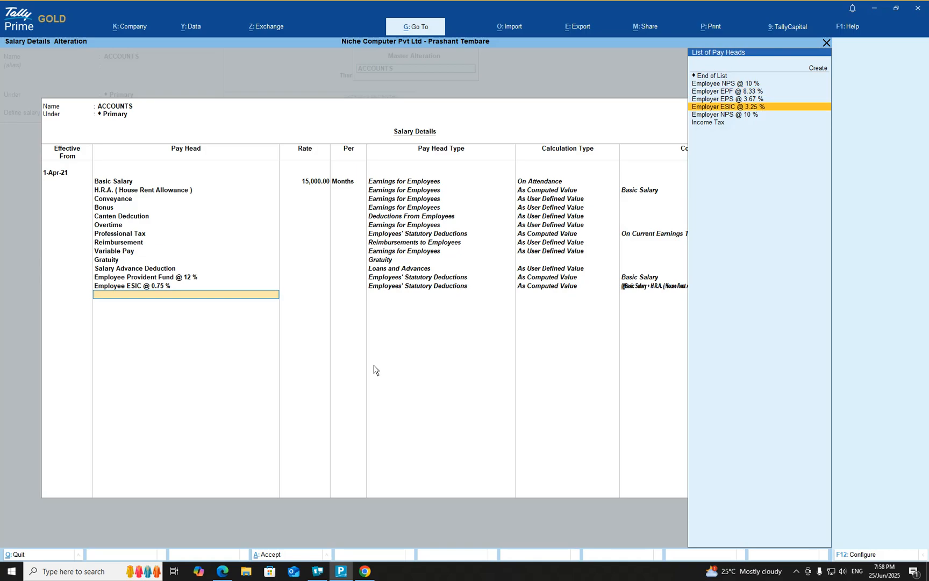
{"action": "key", "text": "Up"}
{"action": "key", "text": "Up"}
{"action": "key", "text": "Up"}
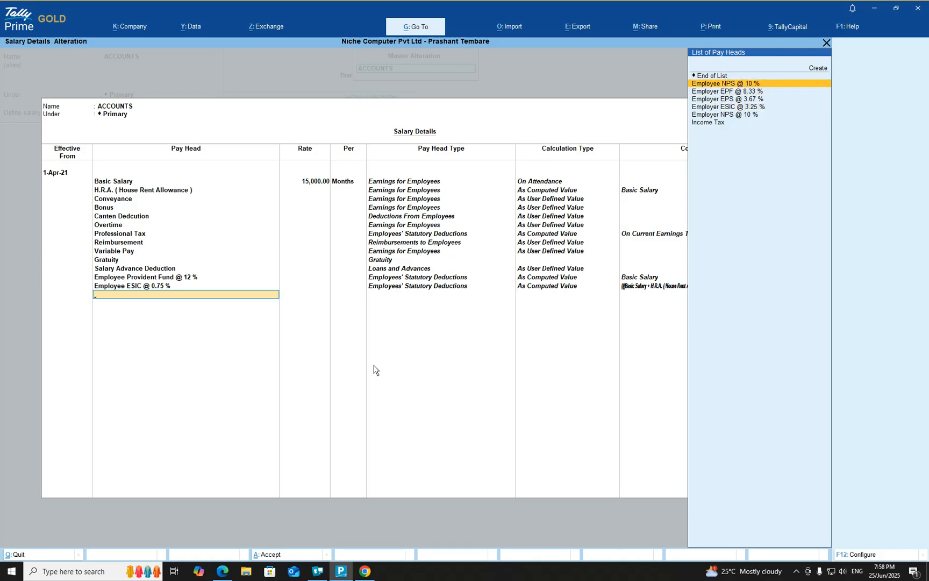
{"action": "key", "text": "Return"}
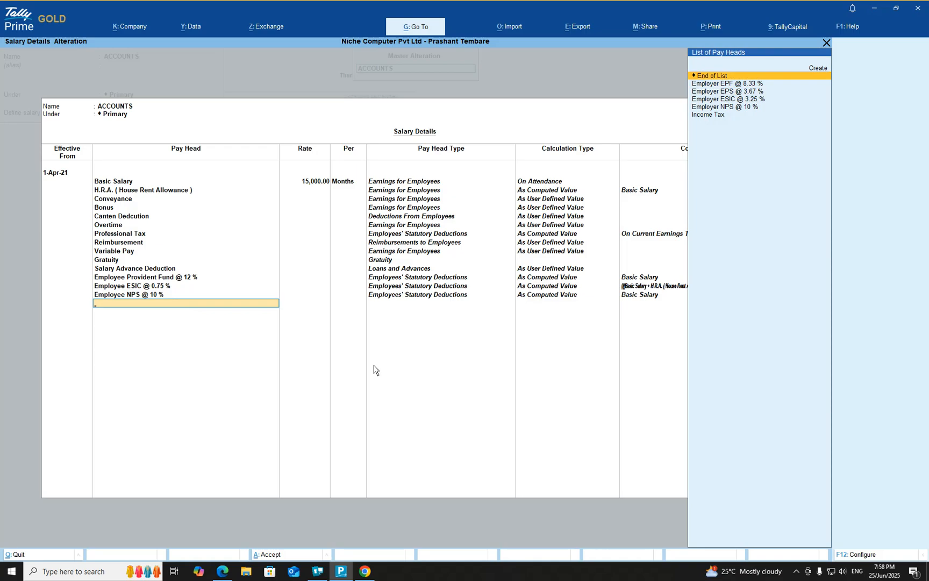
{"action": "key", "text": "Down"}
{"action": "key", "text": "Down"}
{"action": "key", "text": "Down"}
{"action": "key", "text": "Down"}
{"action": "key", "text": "Down"}
{"action": "key", "text": "Return"}
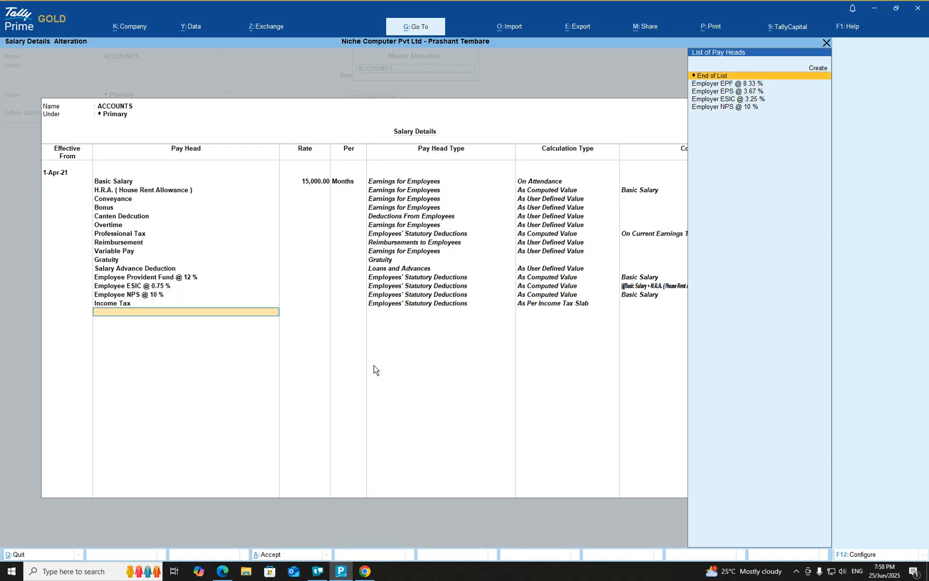
Add the Employer EPF @ 8.33 % and Employer EPS @ 3.67 % pay heads below Income Tax
{"action": "key", "text": "Down"}
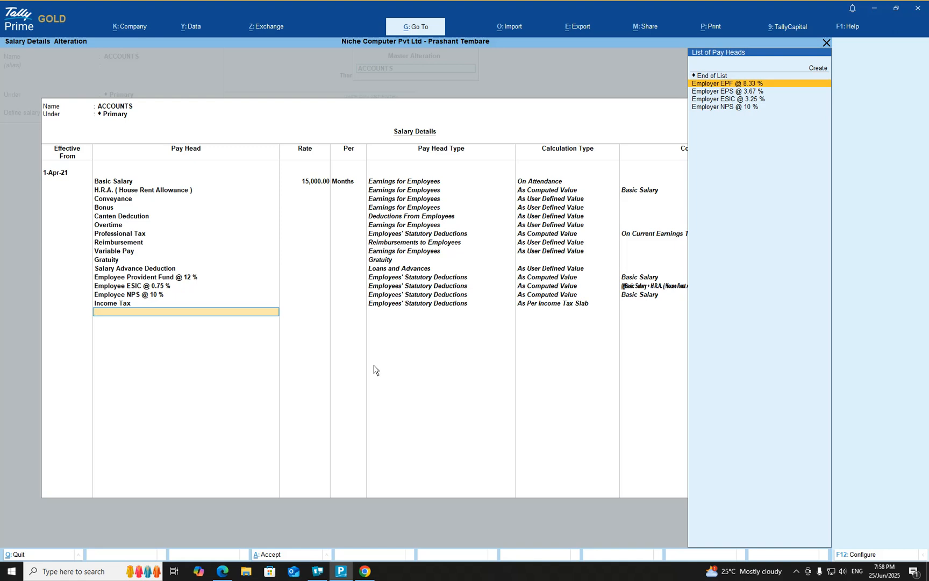
{"action": "key", "text": "Return"}
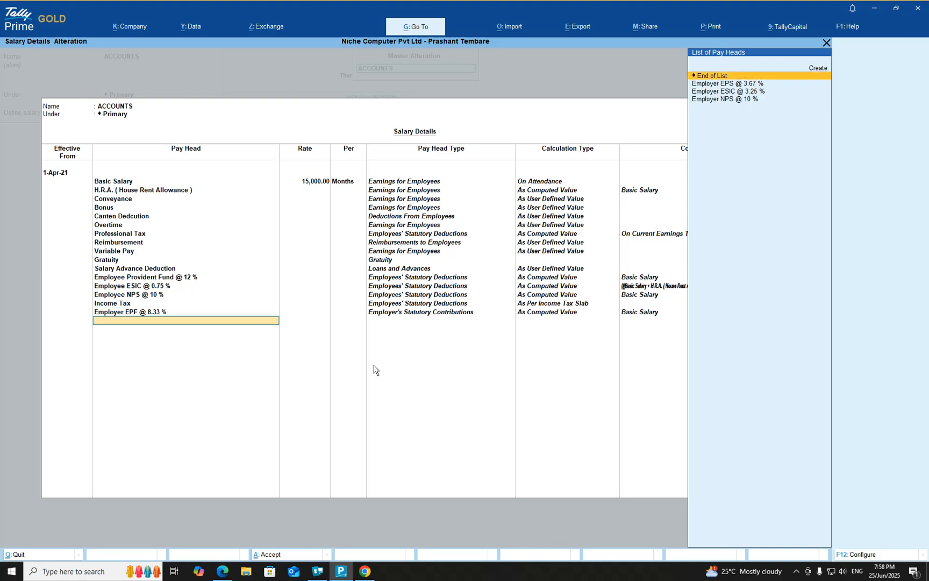
{"action": "key", "text": "Down"}
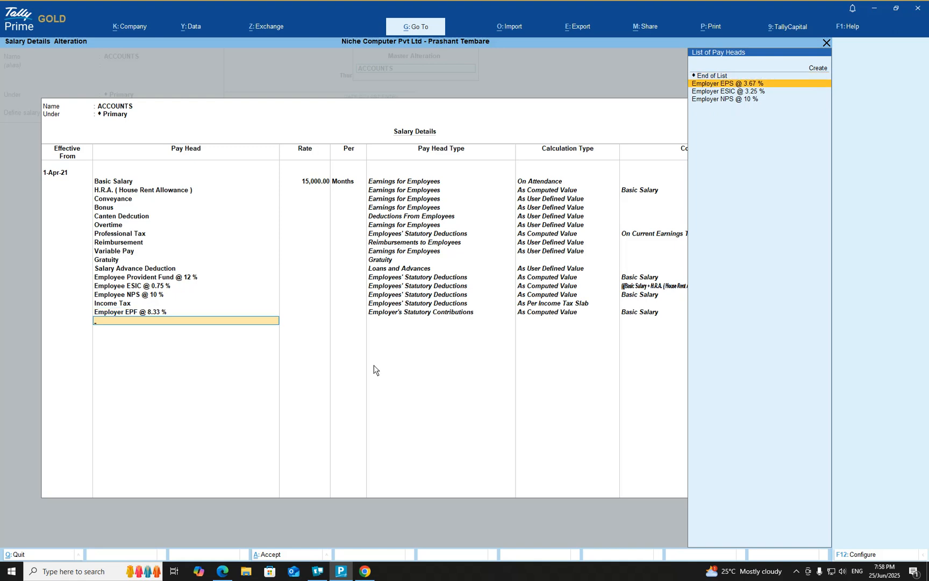
{"action": "key", "text": "Return"}
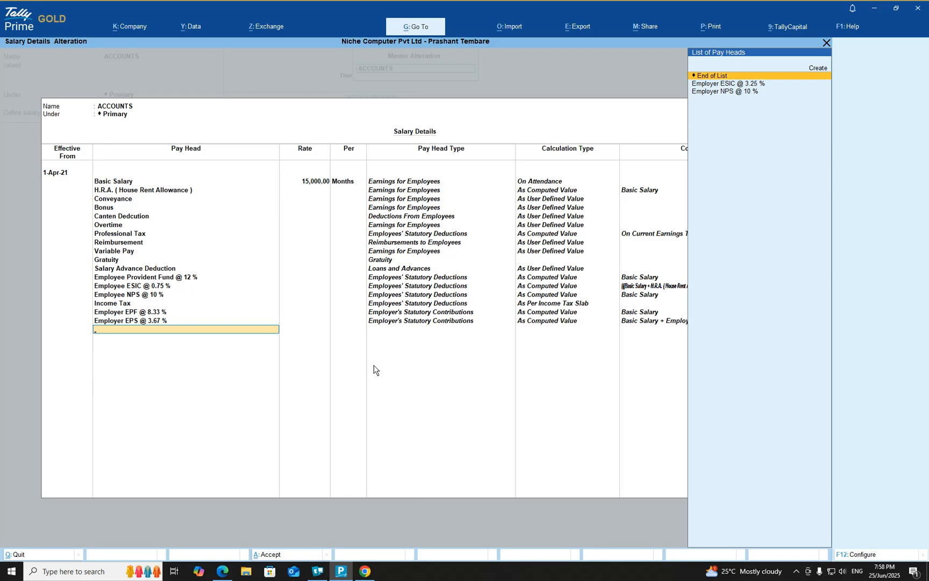
Add the Employer ESIC @ 3.25 % and Employer NPS @ 10 % pay heads to the ACCOUNTS group's salary details
{"action": "key", "text": "Down"}
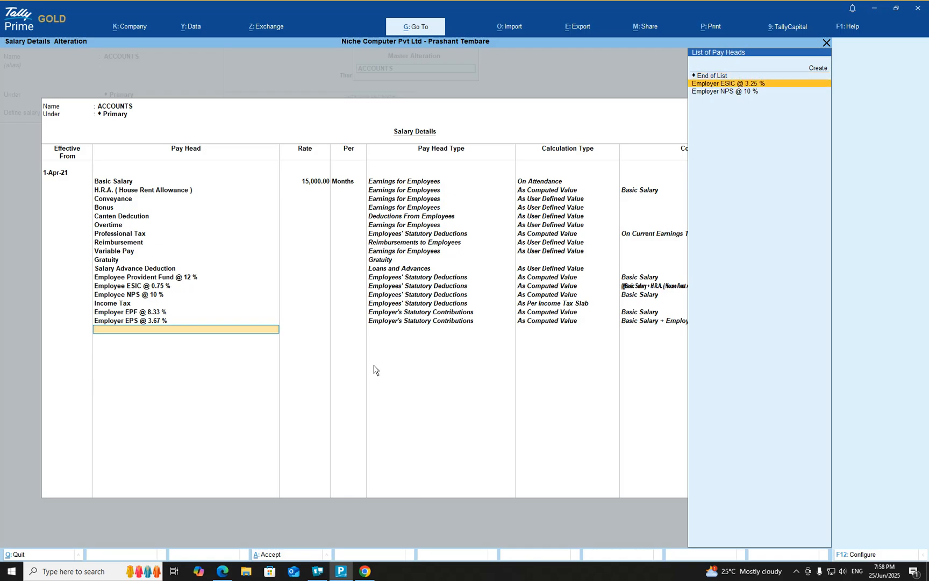
{"action": "key", "text": "Return"}
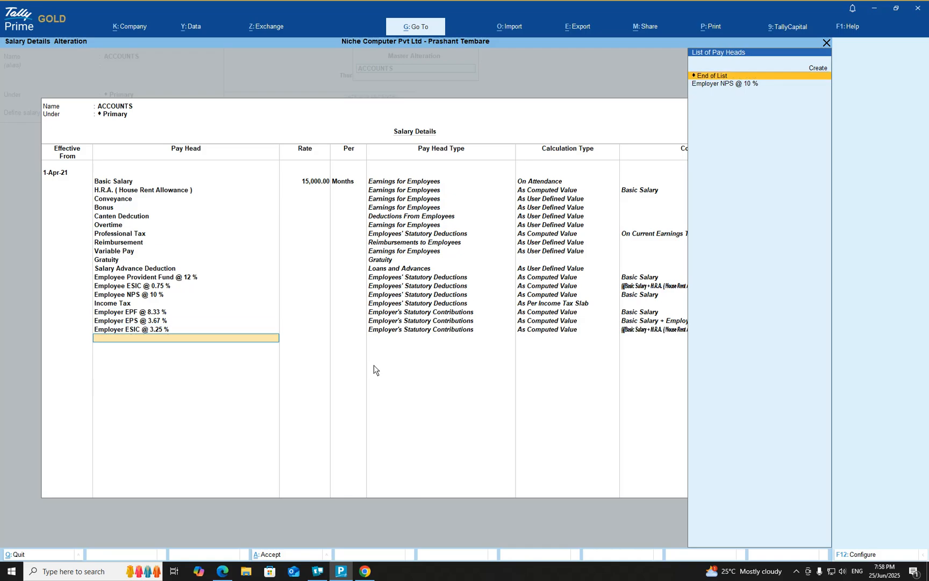
{"action": "key", "text": "Down"}
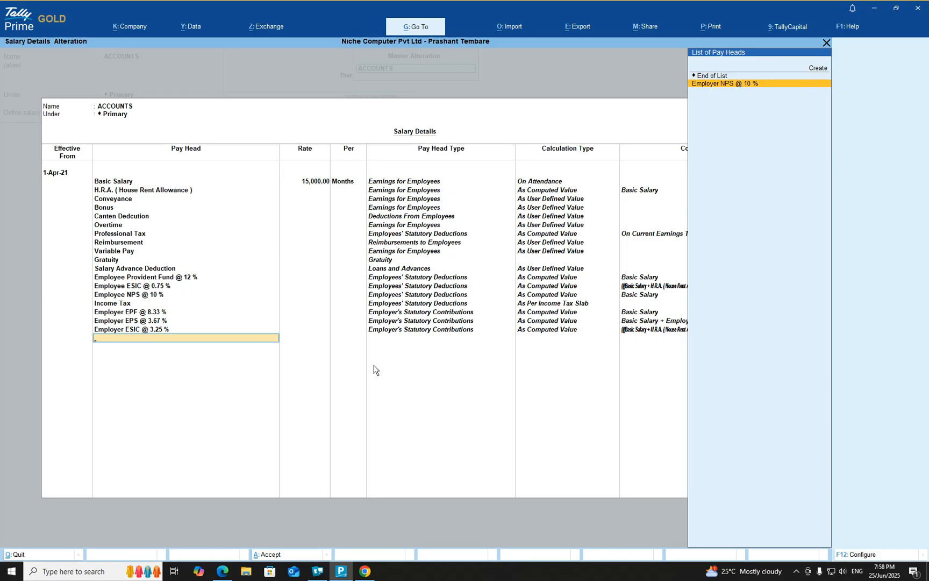
{"action": "key", "text": "Return"}
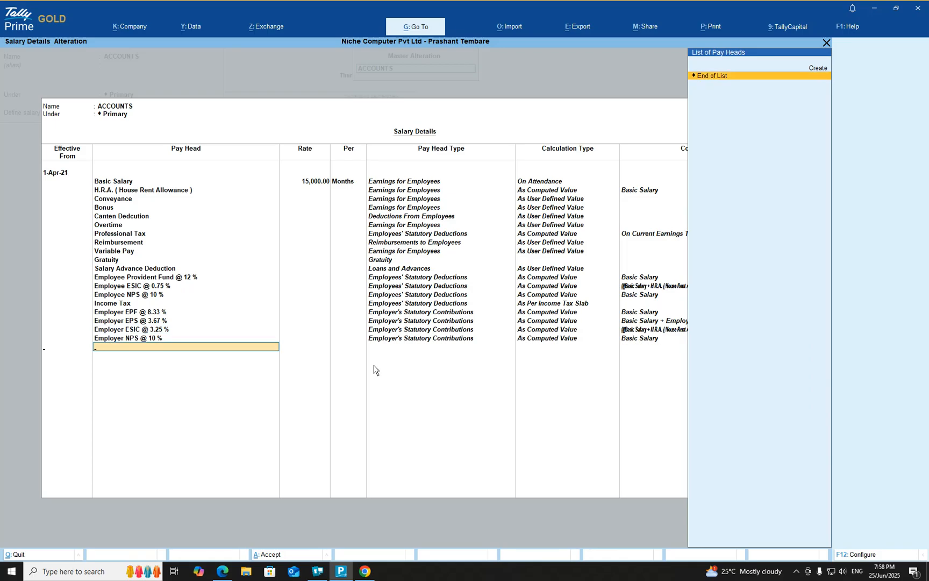
End the pay head list and save the altered ACCOUNTS employee group
{"action": "key", "text": "Return"}
{"action": "key", "text": "Return"}
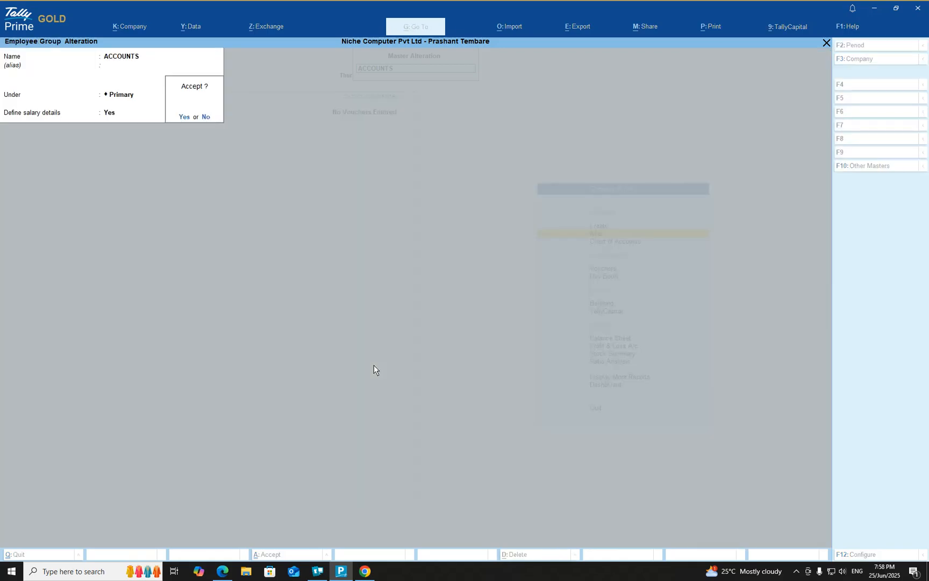
{"action": "key", "text": "Return"}
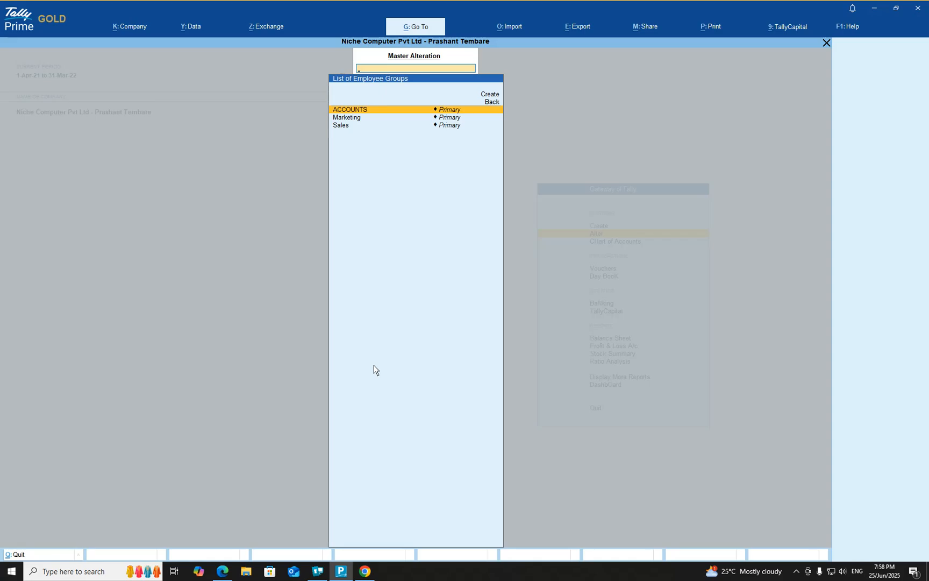
Open the Marketing employee group for alteration and set its Define salary details option to Yes
{"action": "key", "text": "Down"}
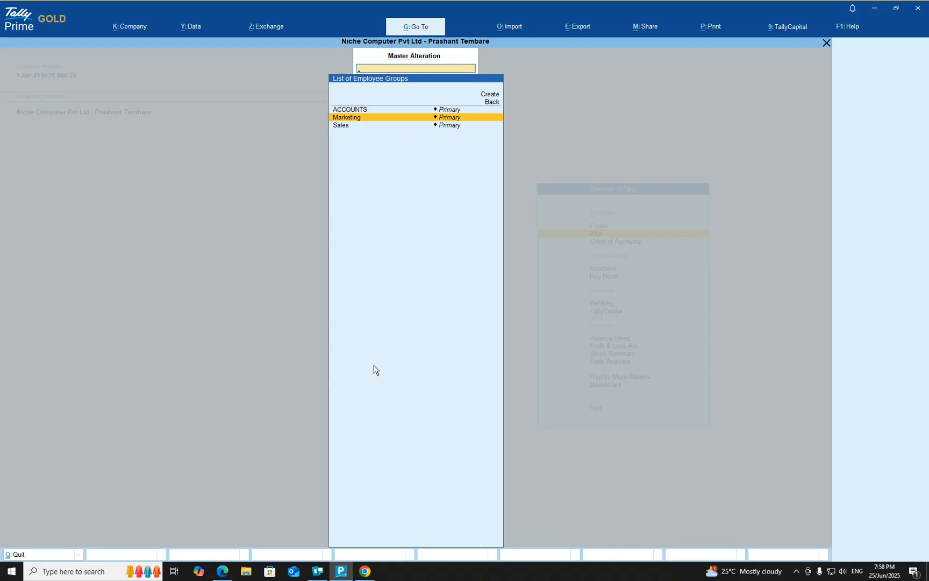
{"action": "key", "text": "Return"}
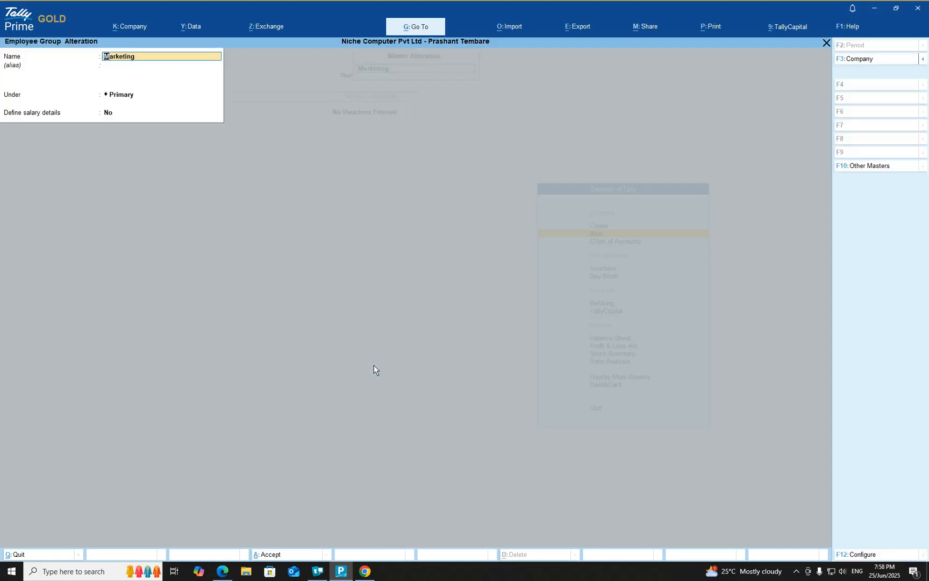
{"action": "key", "text": "Return"}
{"action": "key", "text": "Return"}
{"action": "key", "text": "Return"}
{"action": "type", "text": "yes"}
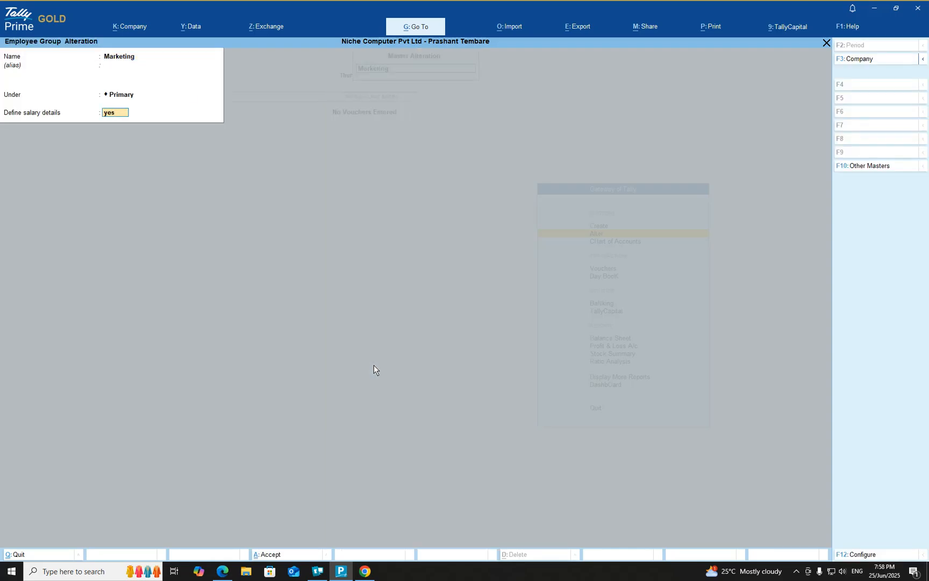
{"action": "key", "text": "Return"}
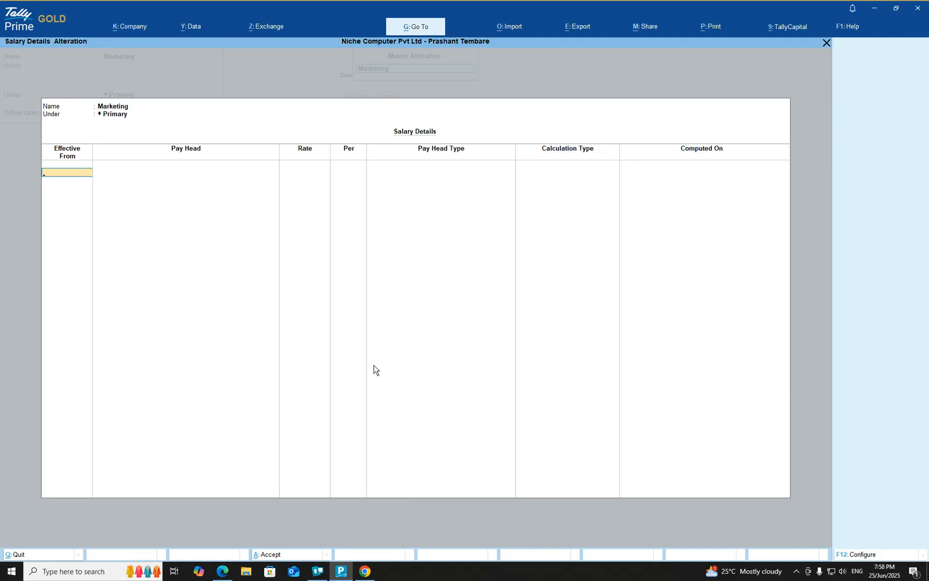
Make Marketing's salary details effective from 1-Apr-21 and copy the pay heads from the ACCOUNTS employee group
{"action": "type", "text": "1.4.2021"}
{"action": "key", "text": "Return"}
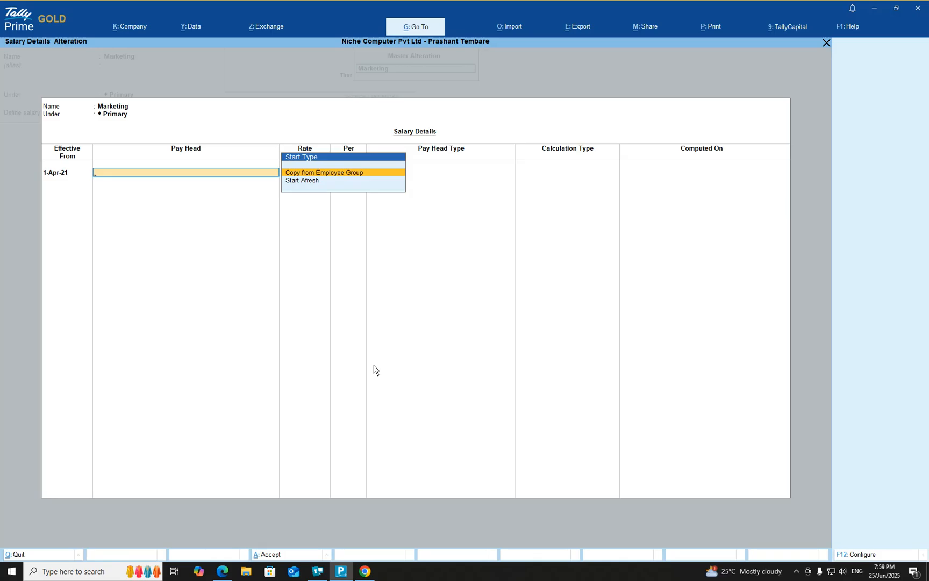
{"action": "key", "text": "Return"}
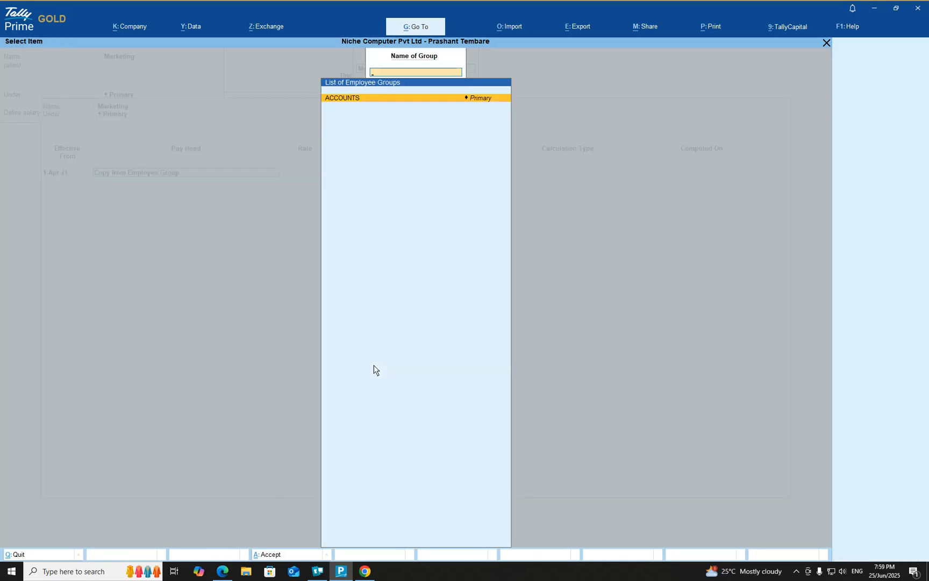
{"action": "key", "text": "Return"}
Keep all copied pay heads and the Basic Salary rate as they are, and save the Marketing employee group
{"action": "key", "text": "Return"}
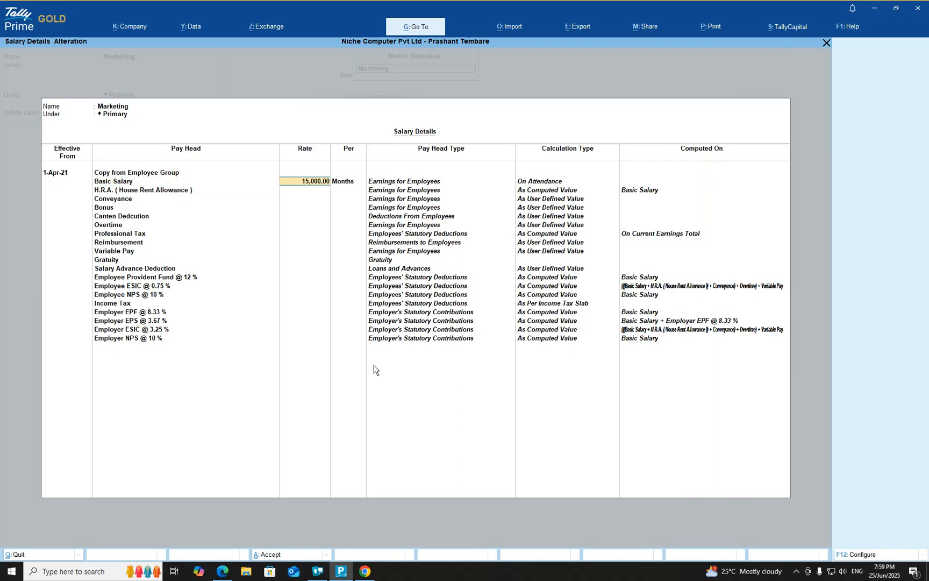
{"action": "key", "text": "Return"}
{"action": "key", "text": "Return"}
{"action": "key", "text": "Return"}
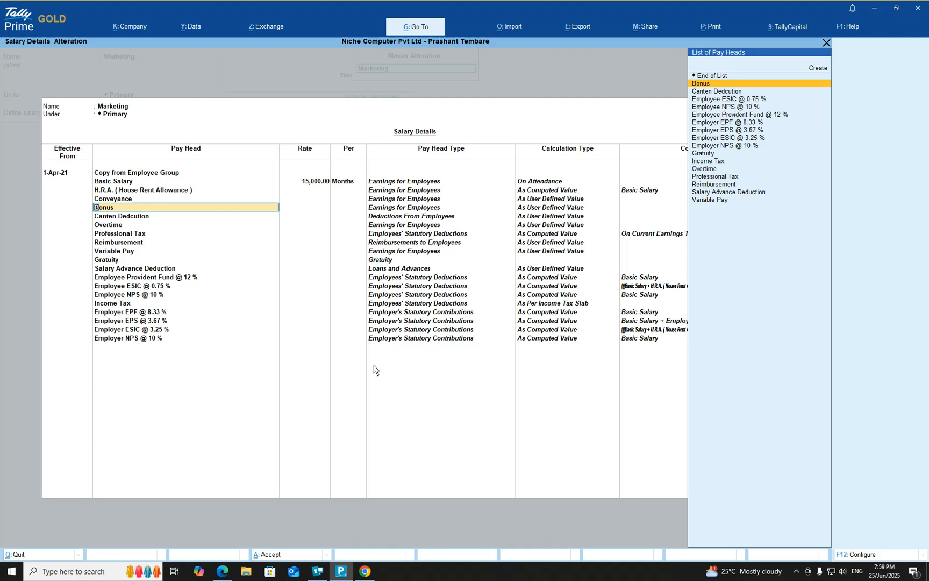
{"action": "key", "text": "Return"}
{"action": "key", "text": "Return"}
{"action": "key", "text": "Return"}
{"action": "key", "text": "Return"}
{"action": "key", "text": "Return"}
{"action": "key", "text": "Return"}
{"action": "key", "text": "Return"}
{"action": "key", "text": "Return"}
{"action": "key", "text": "Return"}
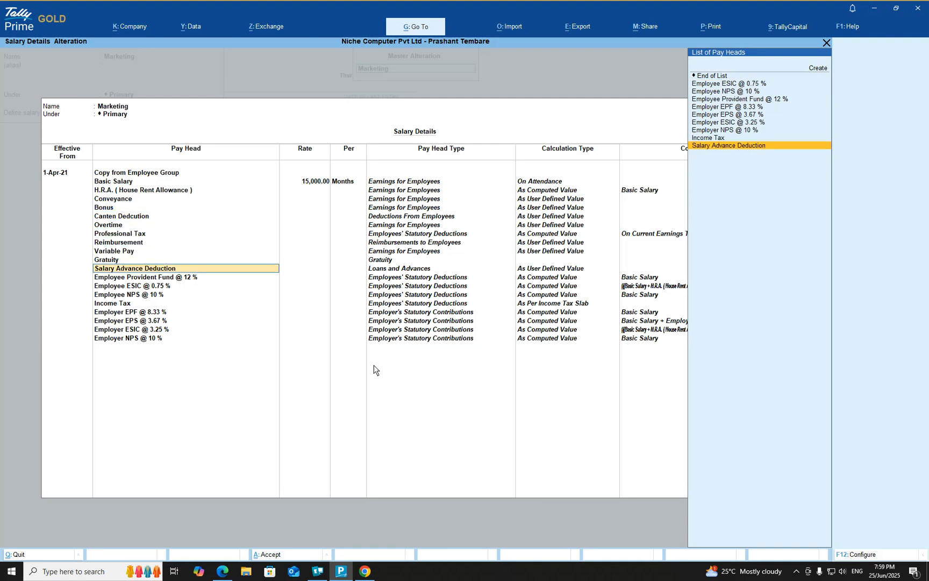
{"action": "key", "text": "Return"}
{"action": "key", "text": "Return"}
{"action": "key", "text": "Return"}
{"action": "key", "text": "Return"}
{"action": "key", "text": "Return"}
{"action": "key", "text": "Return"}
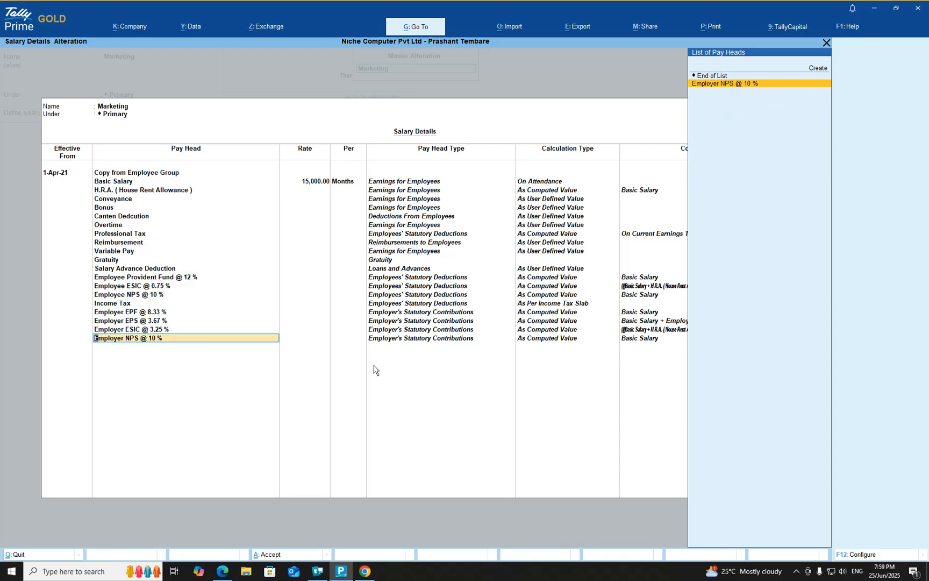
{"action": "key", "text": "Return"}
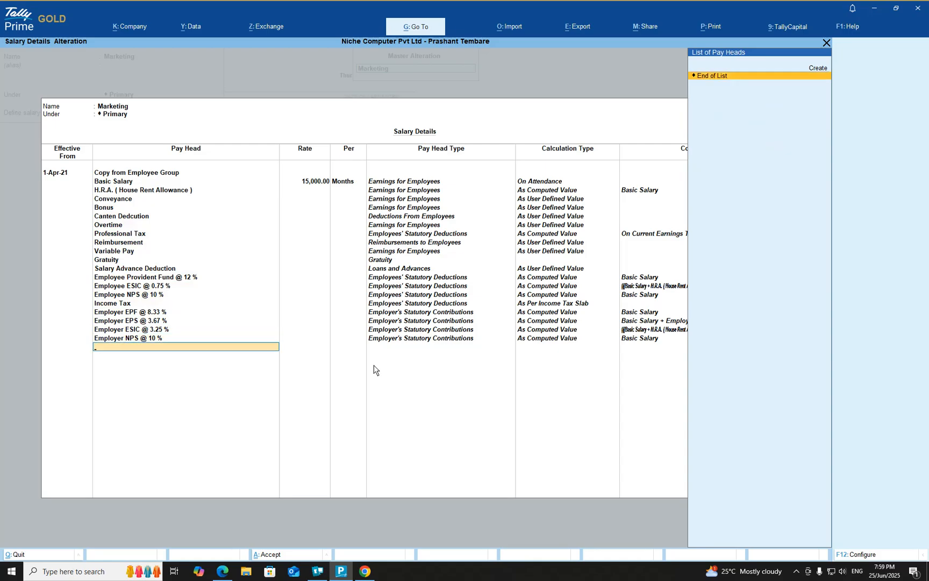
{"action": "key", "text": "Return"}
{"action": "key", "text": "Return"}
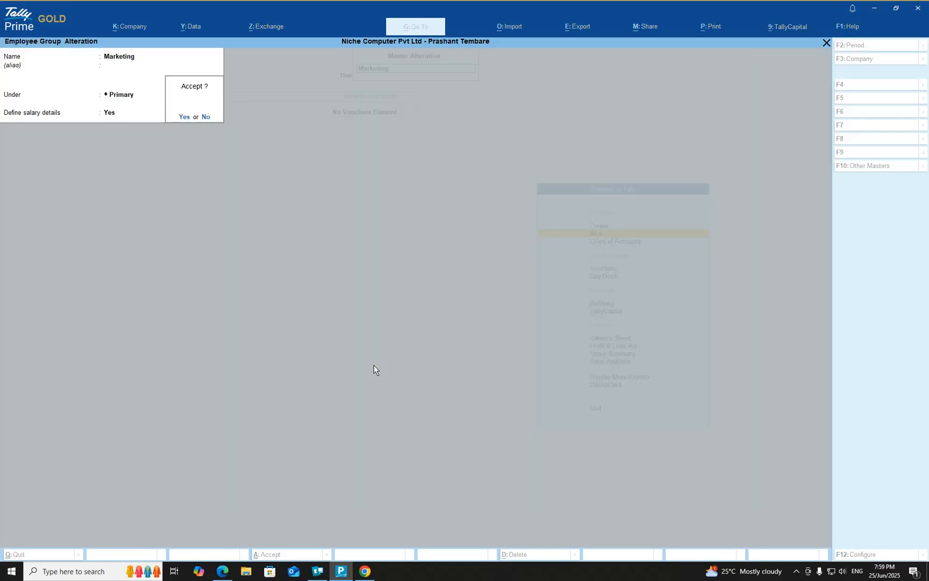
Open the Sales employee group for alteration and set its Define salary details option to Yes
{"action": "key", "text": "Return"}
{"action": "key", "text": "Down"}
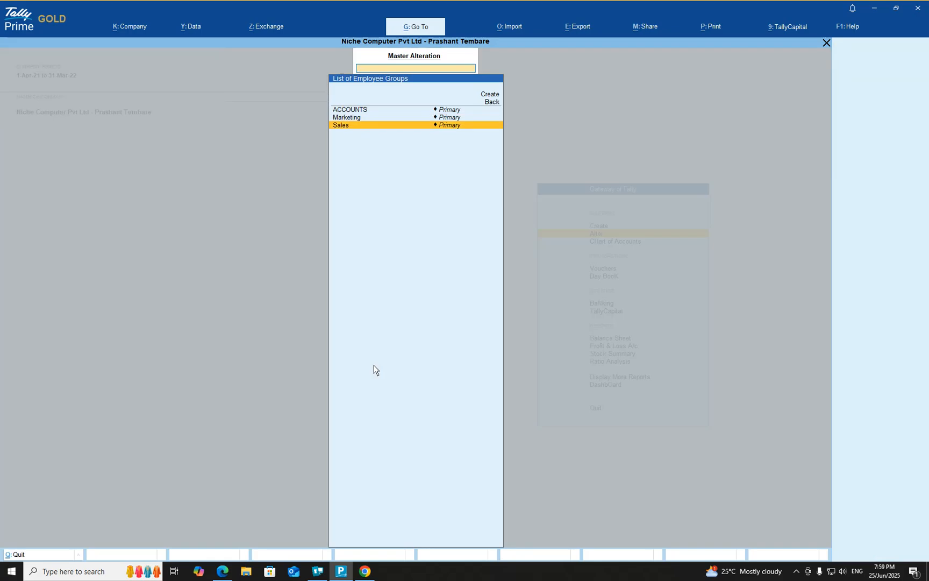
{"action": "key", "text": "Return"}
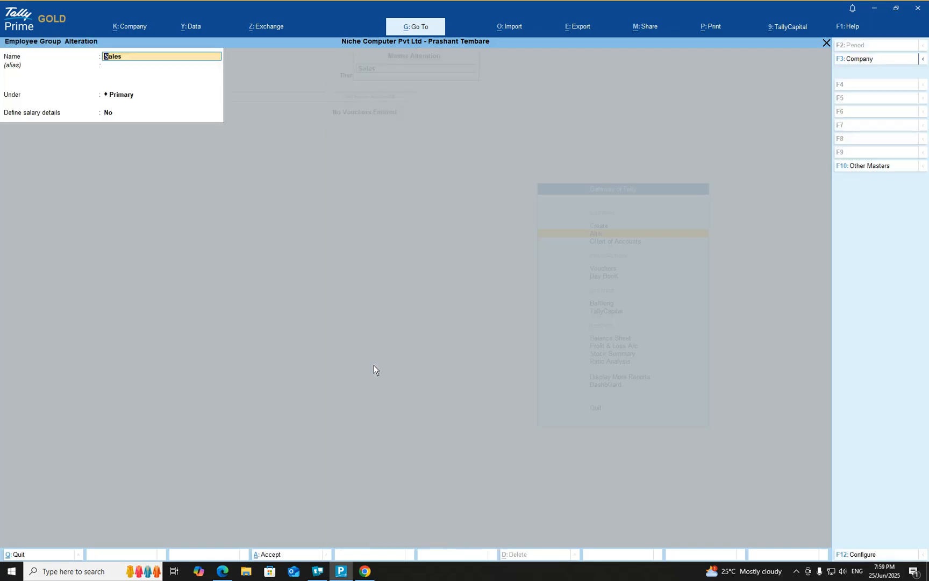
{"action": "key", "text": "Return"}
{"action": "key", "text": "Return"}
{"action": "type", "text": "yes"}
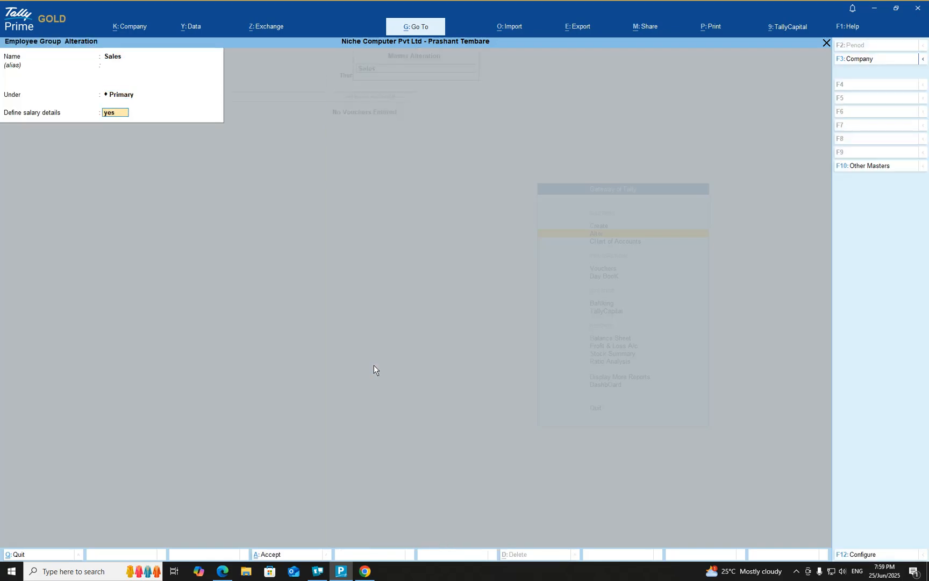
Make the Sales group's salary details effective from 1-Apr-21 and copy the pay heads from the ACCOUNTS employee group
{"action": "key", "text": "Return"}
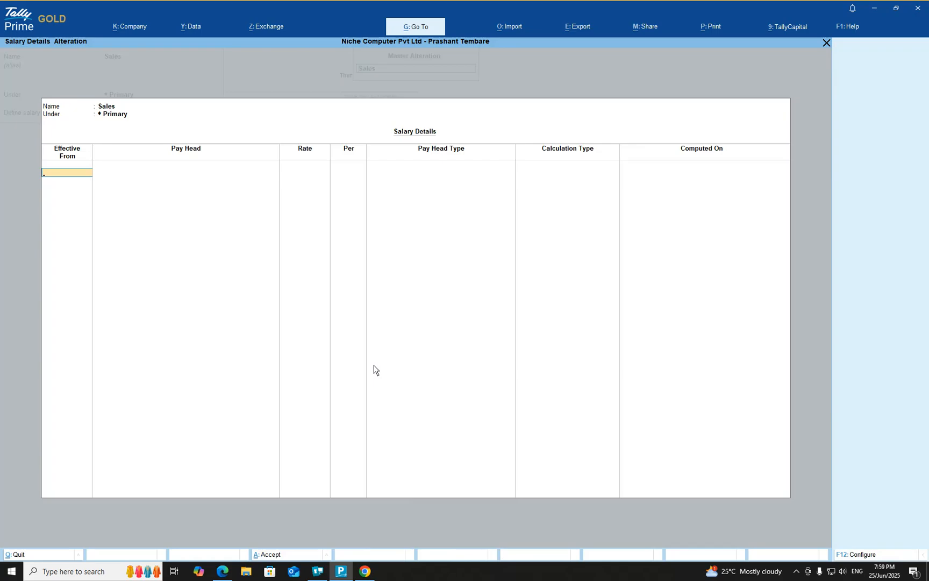
{"action": "type", "text": "1.4.2021"}
{"action": "key", "text": "Return"}
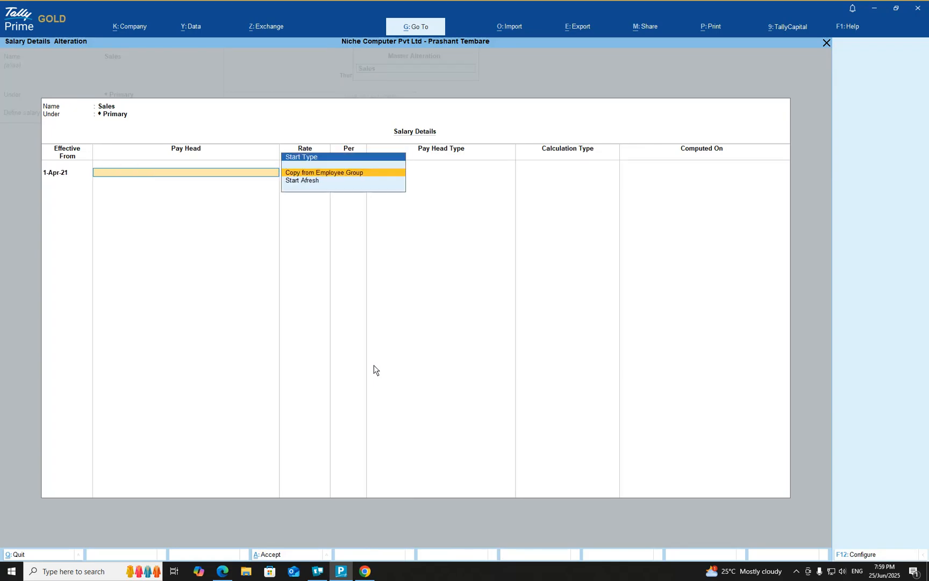
{"action": "key", "text": "Return"}
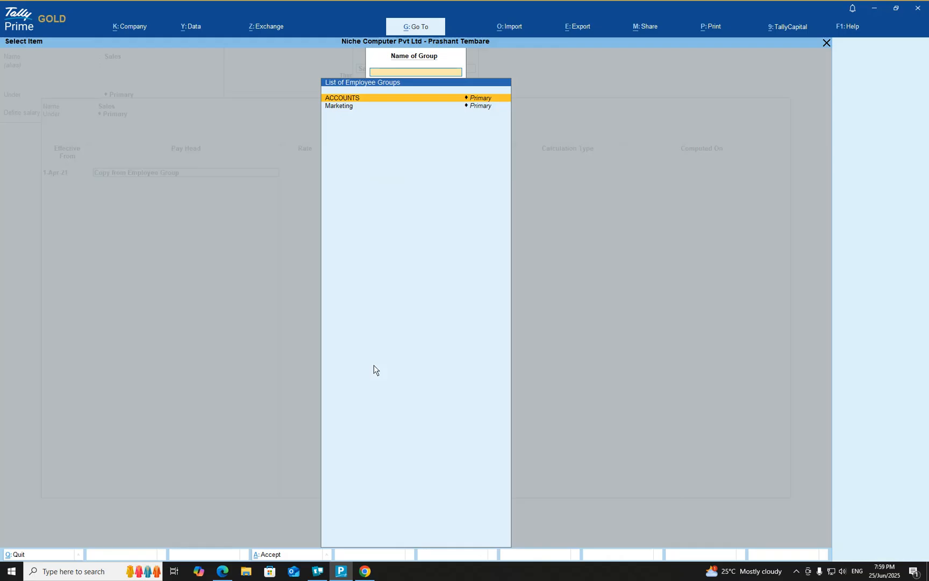
{"action": "key", "text": "Return"}
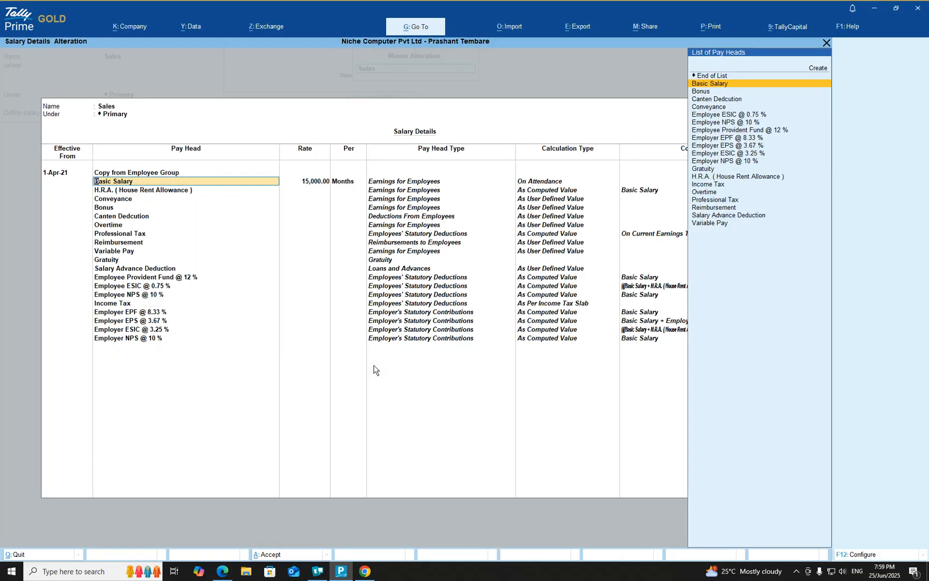
Set the Basic Salary rate of the Sales group to 8,000.00 per month
{"action": "key", "text": "Return"}
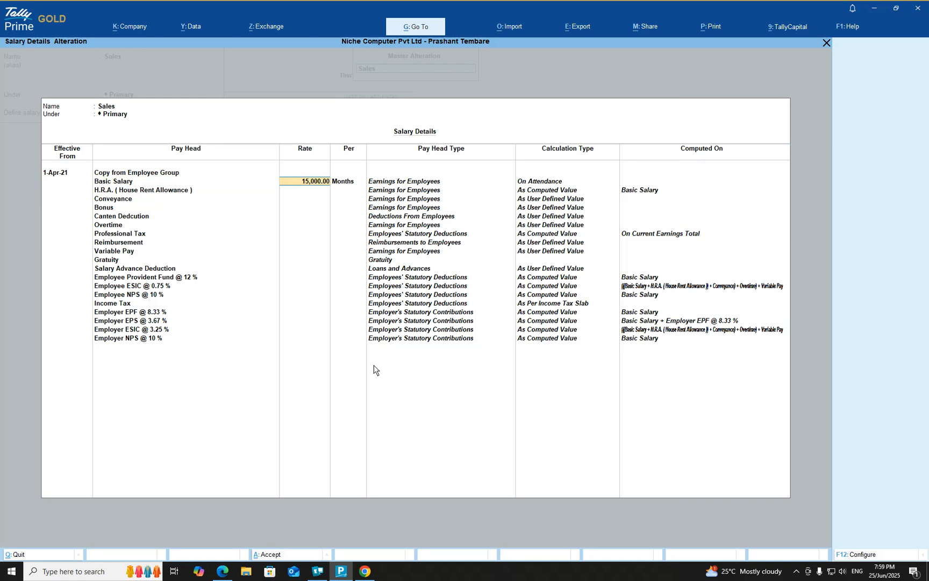
{"action": "type", "text": "800"}
{"action": "key", "text": "Return"}
{"action": "key", "text": "Return"}
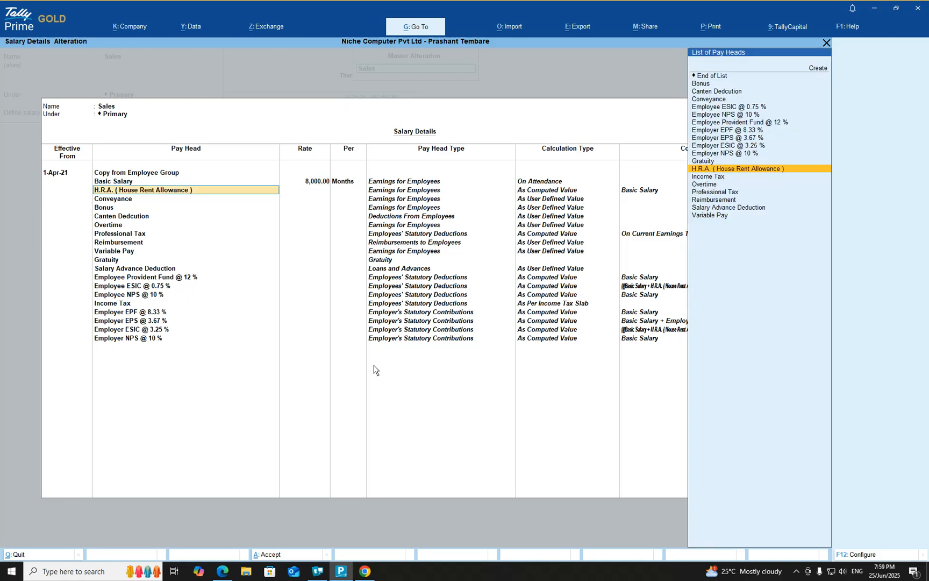
Keep the remaining copied pay heads as they are, save the Sales employee group, and return to the Gateway of Tally
{"action": "key", "text": "Down"}
{"action": "key", "text": "Down"}
{"action": "key", "text": "Down"}
{"action": "key", "text": "Down"}
{"action": "key", "text": "Down"}
{"action": "key", "text": "Down"}
{"action": "key", "text": "Down"}
{"action": "key", "text": "Down"}
{"action": "key", "text": "Down"}
{"action": "key", "text": "Down"}
{"action": "key", "text": "Down"}
{"action": "key", "text": "Down"}
{"action": "key", "text": "Down"}
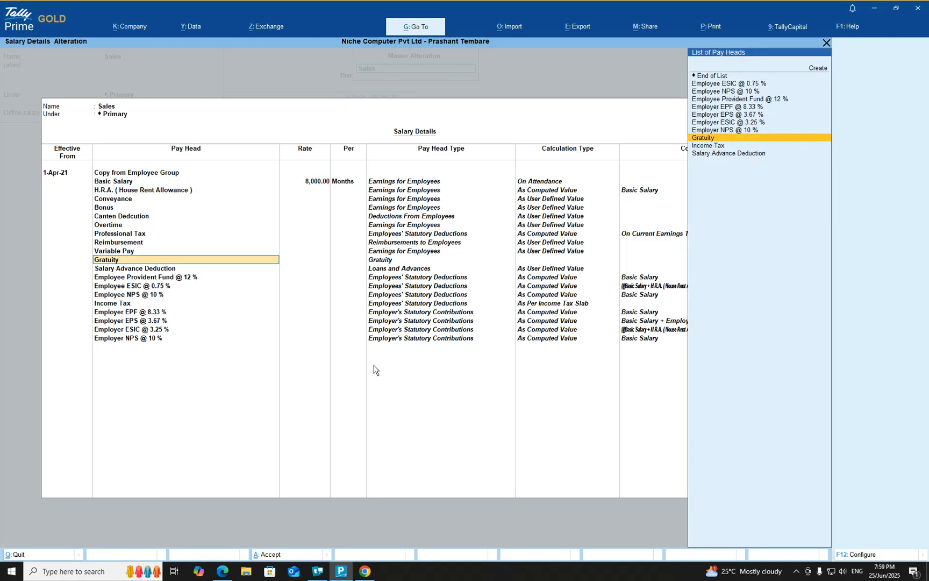
{"action": "key", "text": "Down"}
{"action": "key", "text": "Down"}
{"action": "key", "text": "Down"}
{"action": "key", "text": "Down"}
{"action": "key", "text": "Down"}
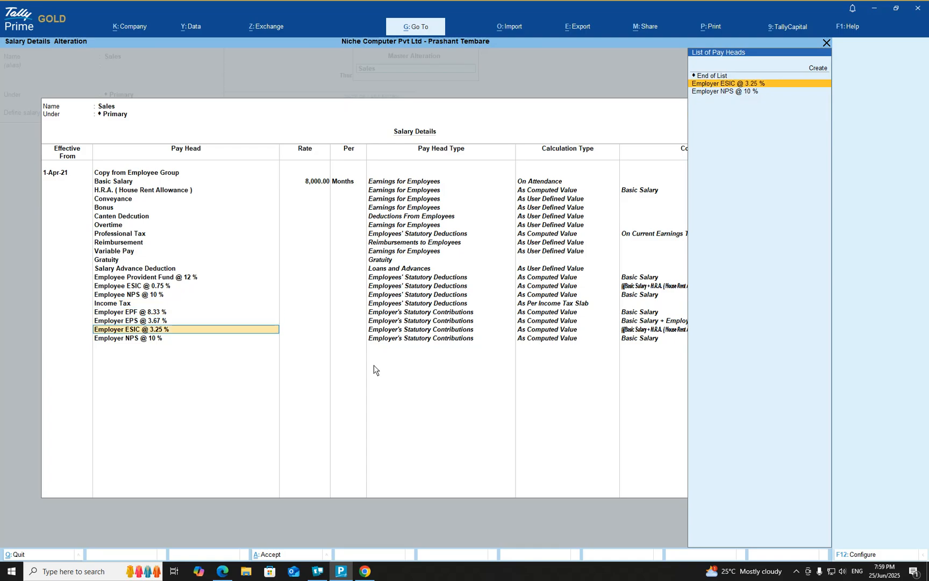
{"action": "key", "text": "Return"}
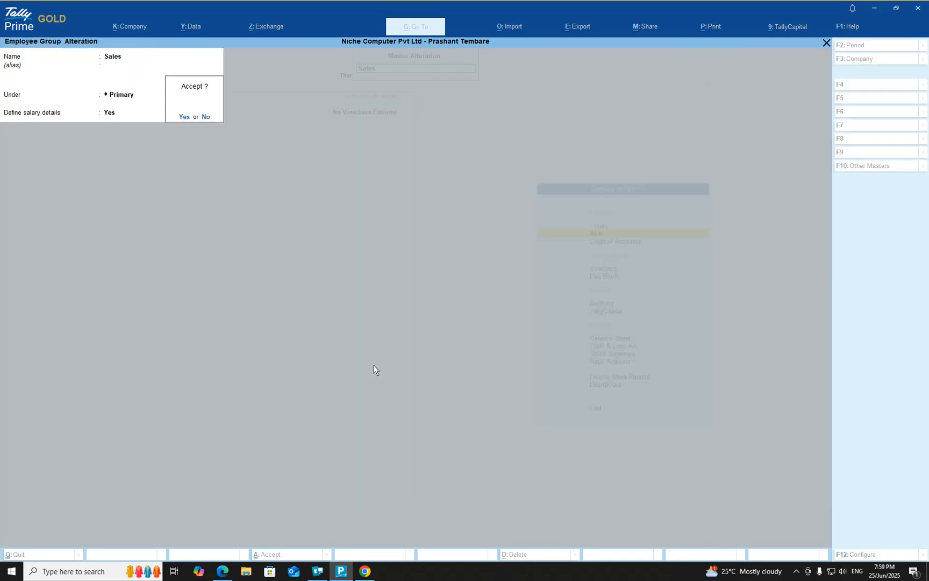
{"action": "key", "text": "Return"}
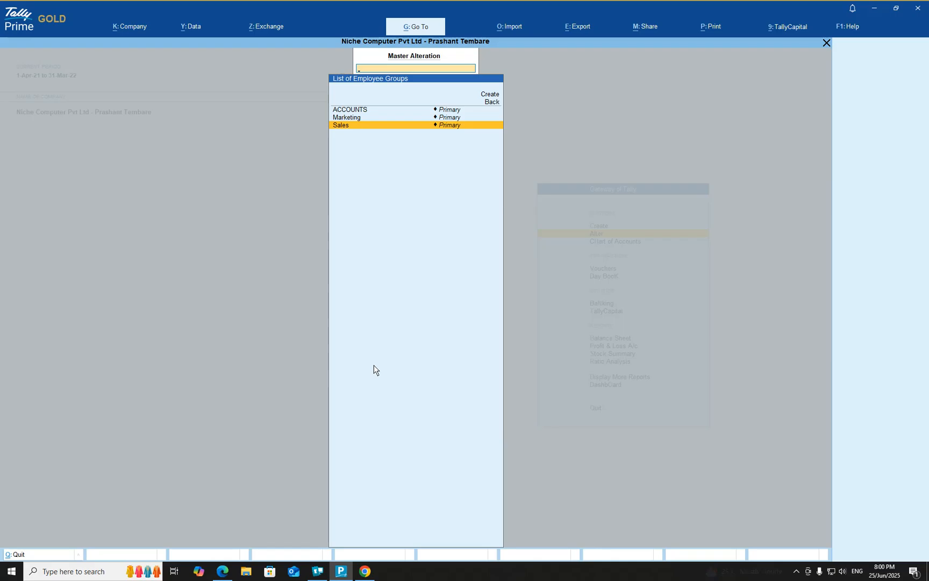
{"action": "key", "text": "Escape"}
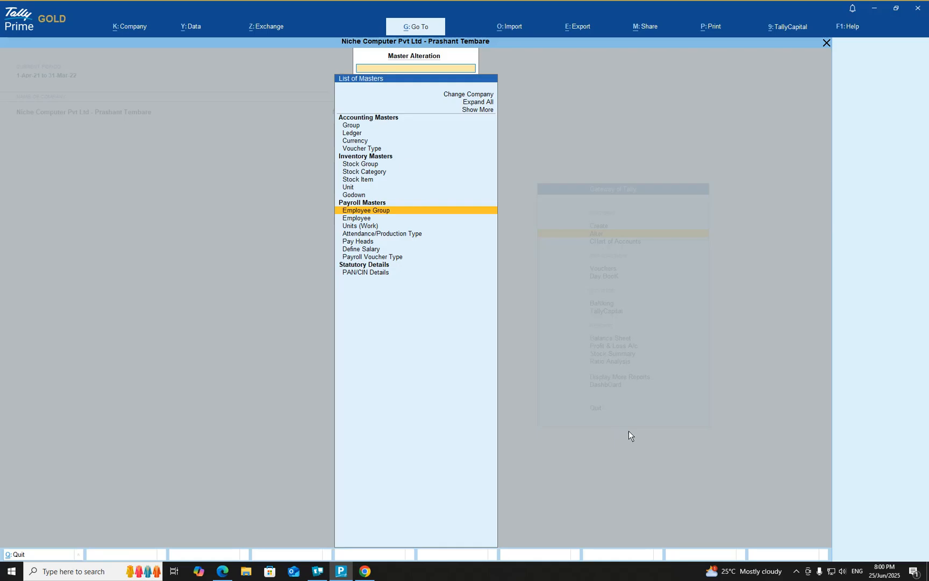
{"action": "key", "text": "Escape"}
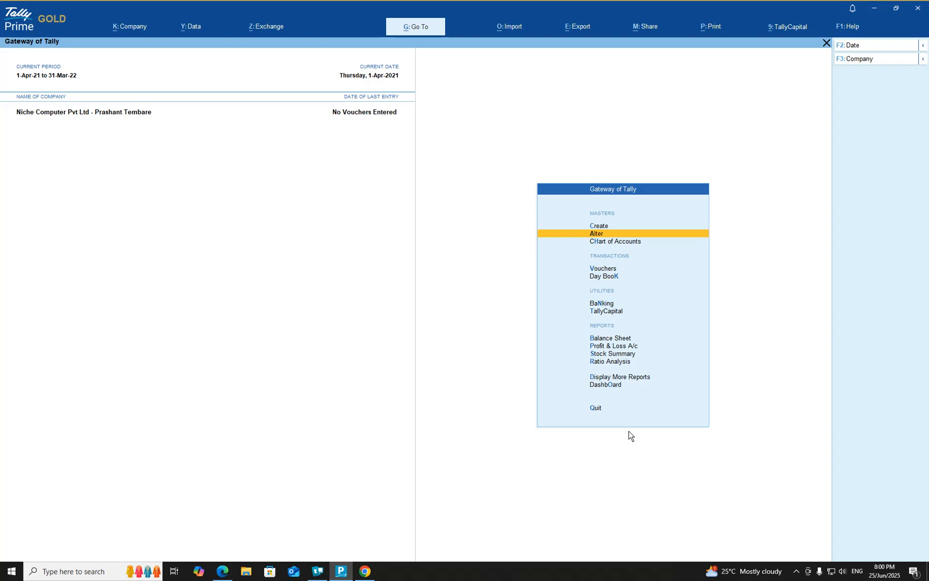
{"action": "left_click", "coordinate": [797, 571]}
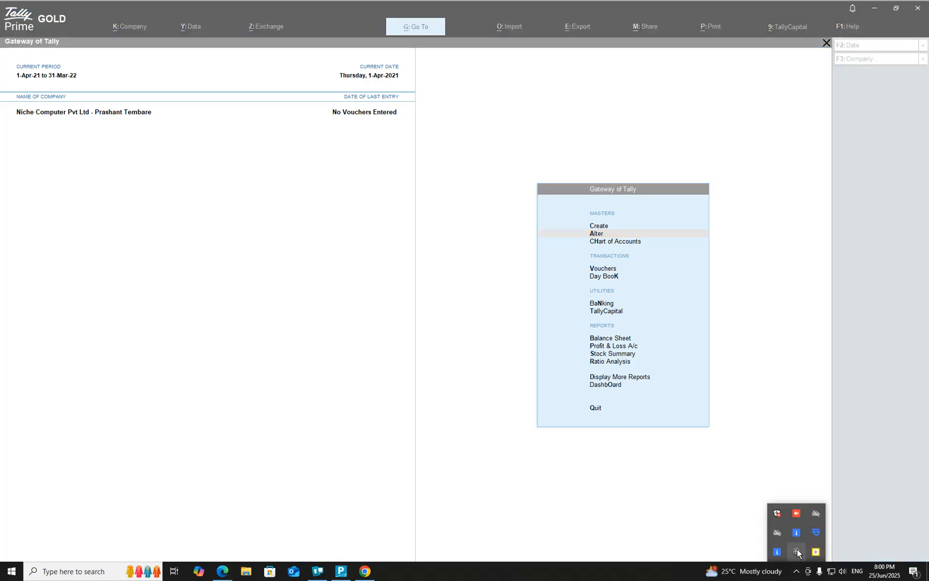